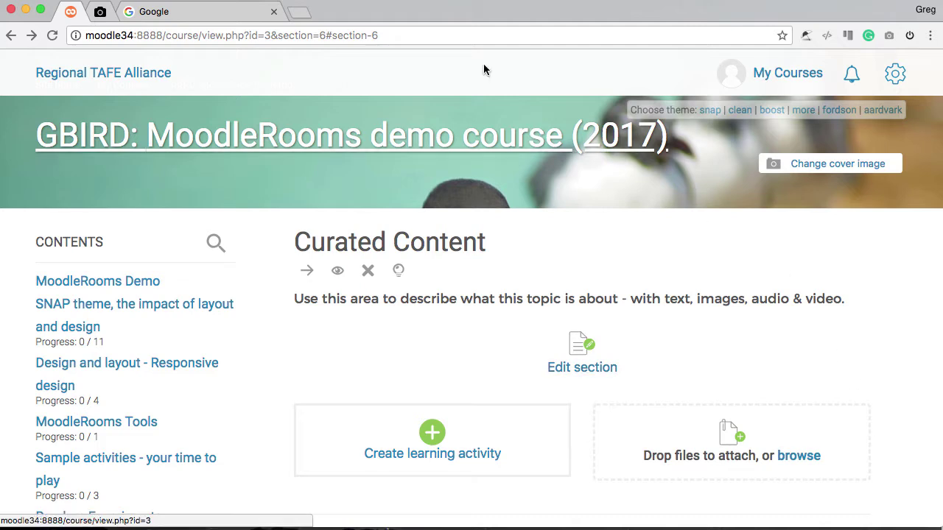
Switch to the Google page and search for "cpr child"
click(250, 14)
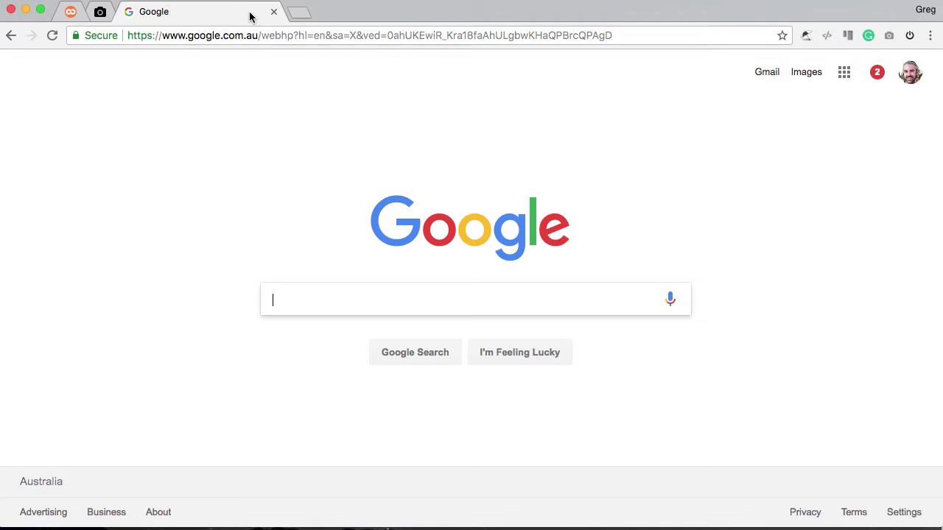
text(cpr ch)
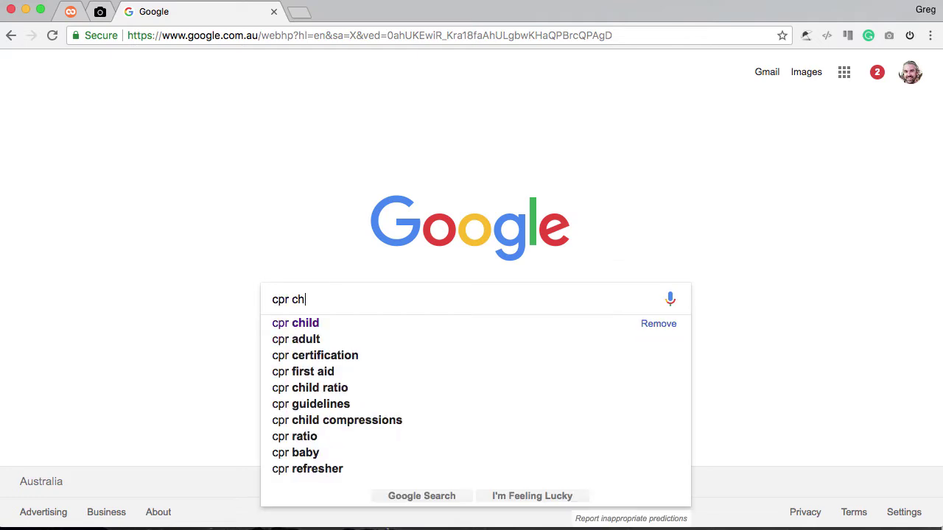
text(ild)
key(Return)
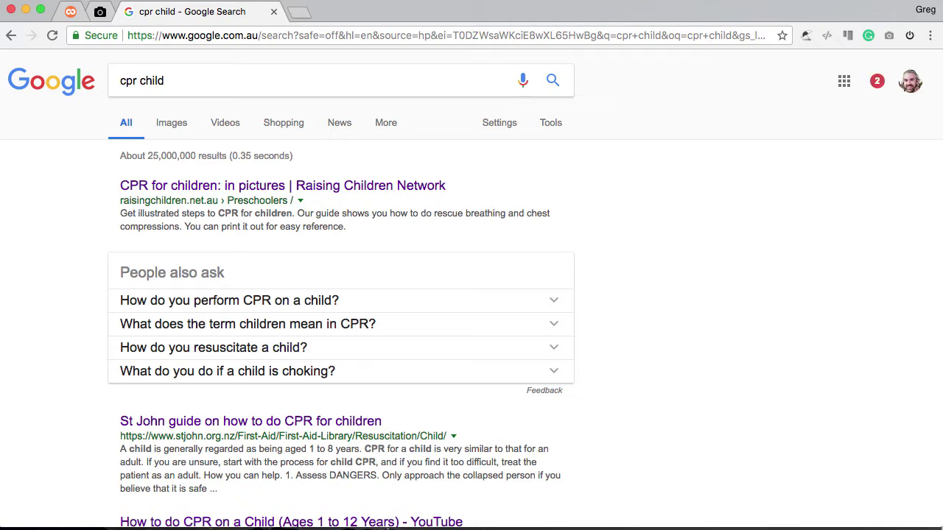
Open the Raising Children Network, St John child CPR guide and "How to do CPR on a Child" YouTube results in background tabs
scroll(864, 295, down, 4)
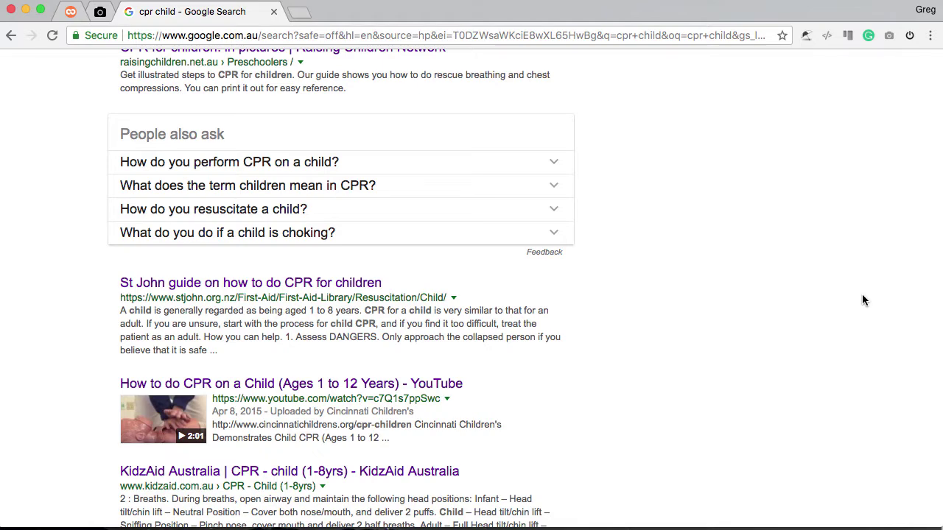
scroll(863, 300, up, 2)
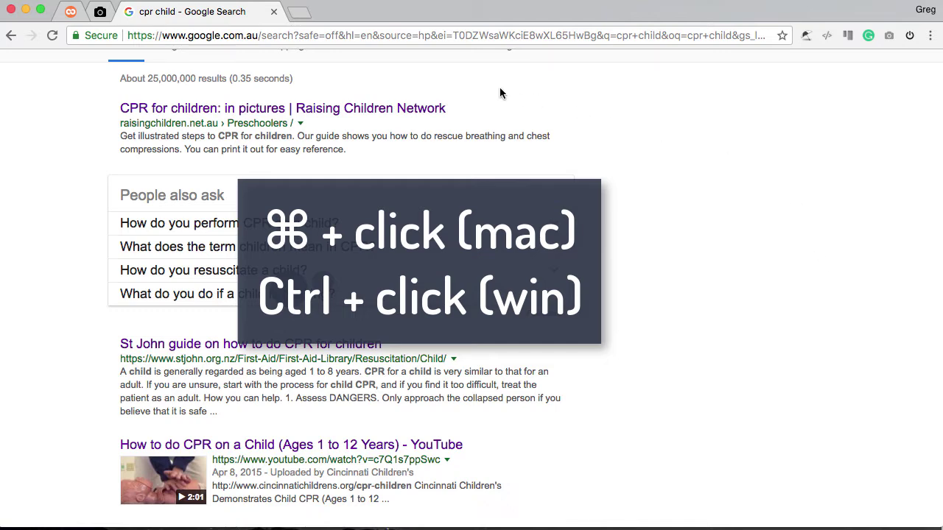
super+click(441, 111)
super+click(365, 346)
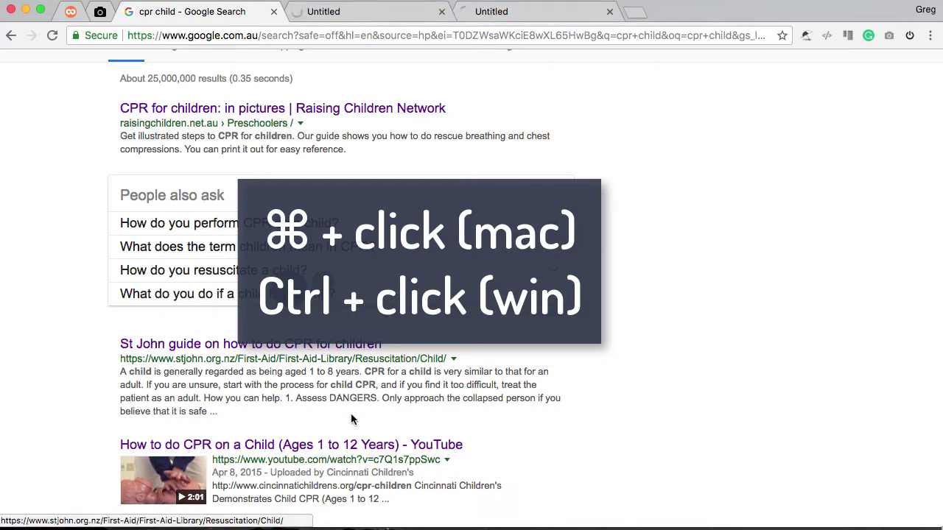
super+click(356, 450)
Open the KidzAid Australia, MedlinePlus and Red Cross search results in background tabs
scroll(676, 447, down, 5)
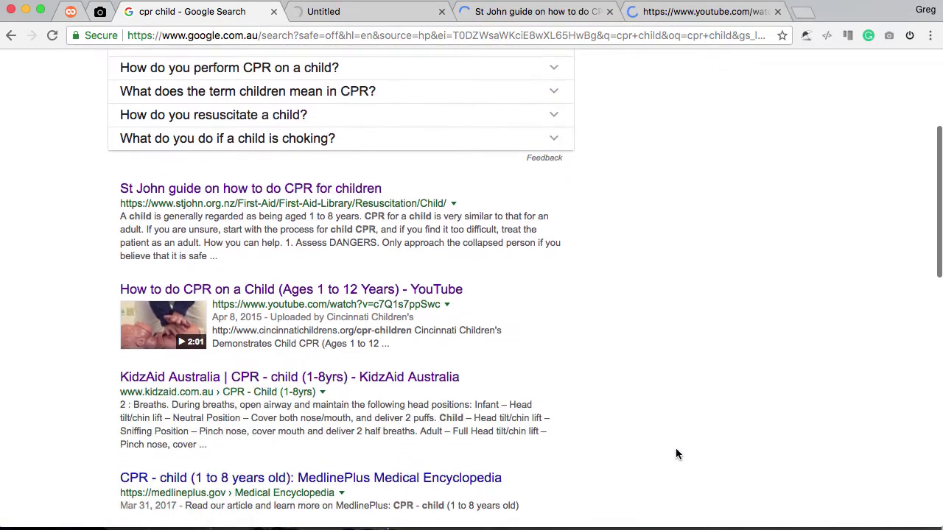
super+click(411, 356)
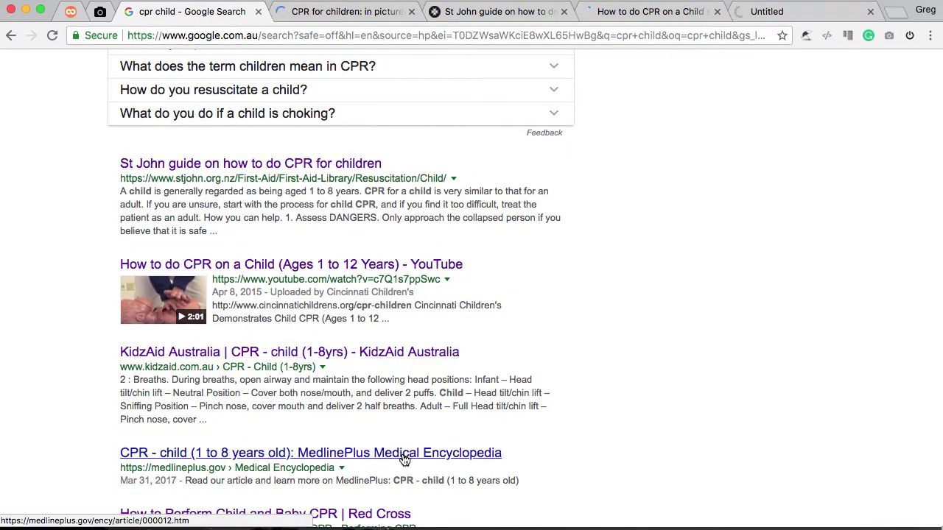
super+click(405, 454)
scroll(654, 440, down, 2)
scroll(658, 442, down, 2)
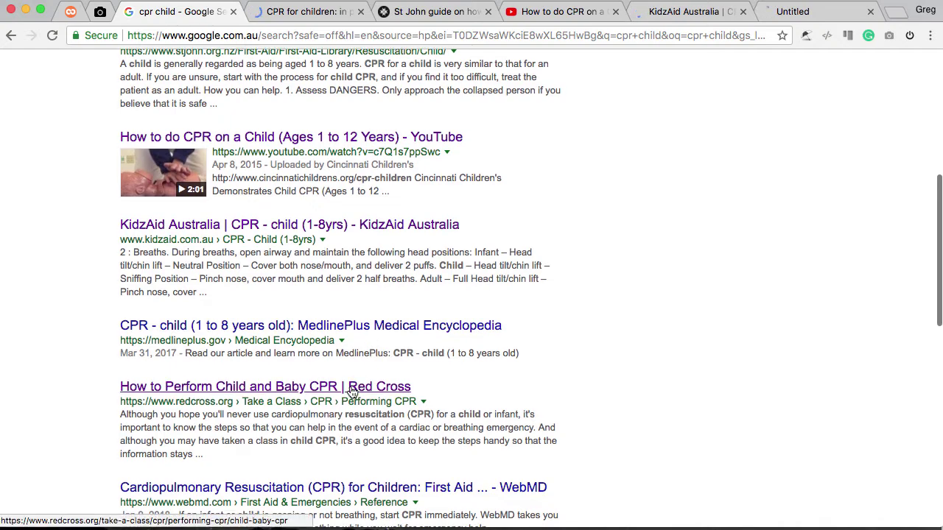
super+click(346, 386)
Open the WebMD, Better Health Channel and Australian Resuscitation Council search results in background tabs
scroll(738, 237, down, 9)
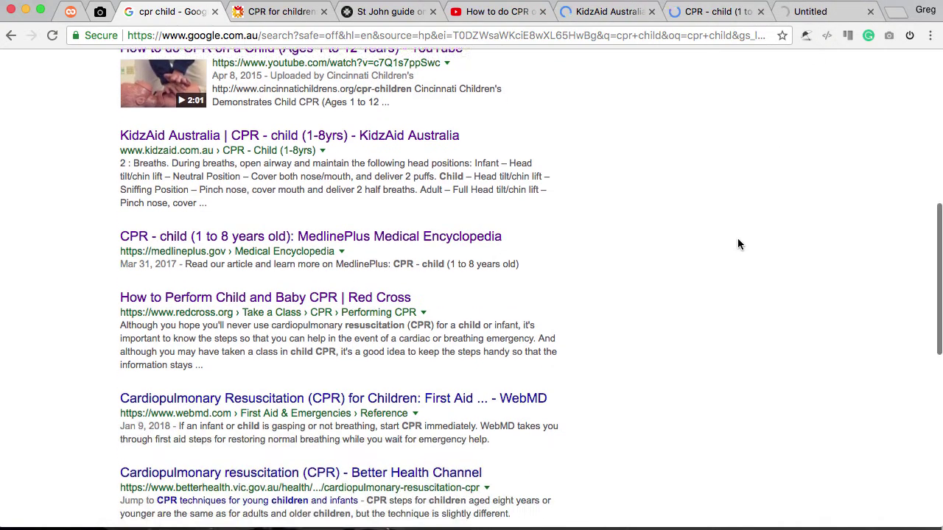
super+click(514, 184)
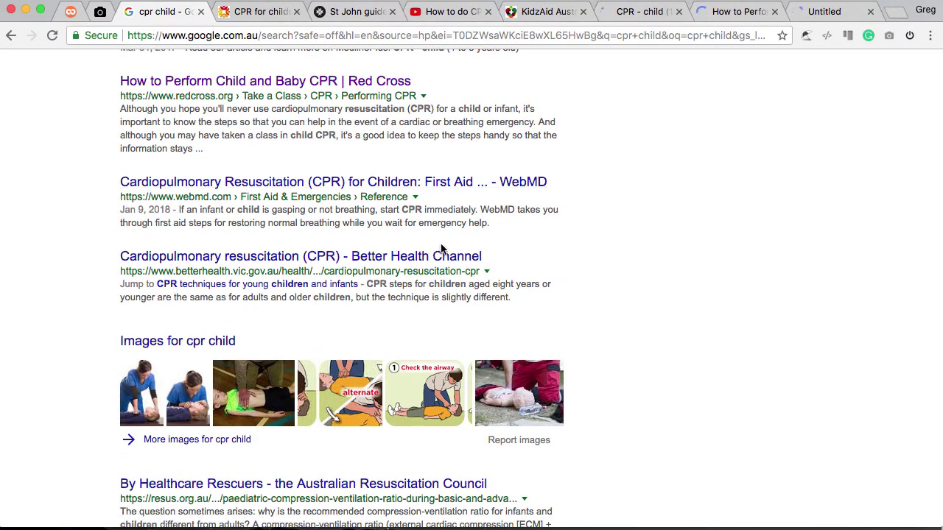
super+click(431, 255)
scroll(644, 279, down, 6)
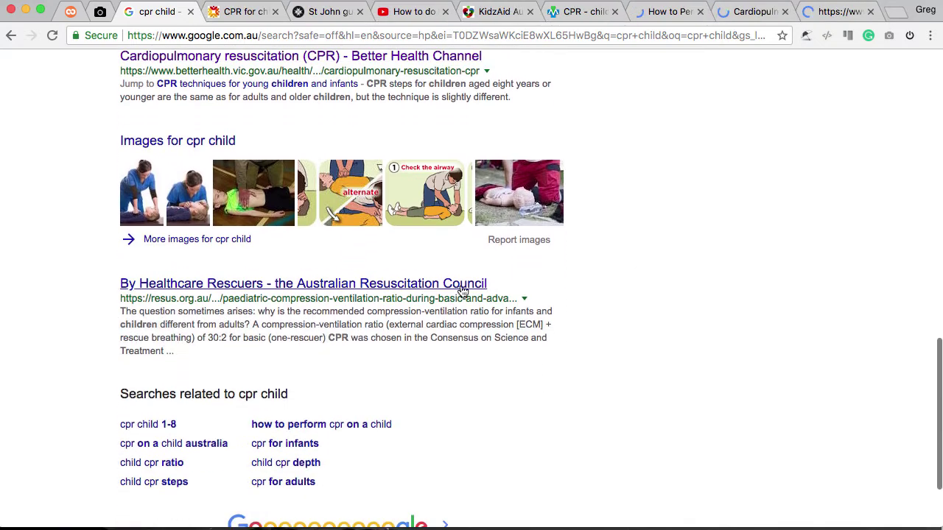
super+click(453, 286)
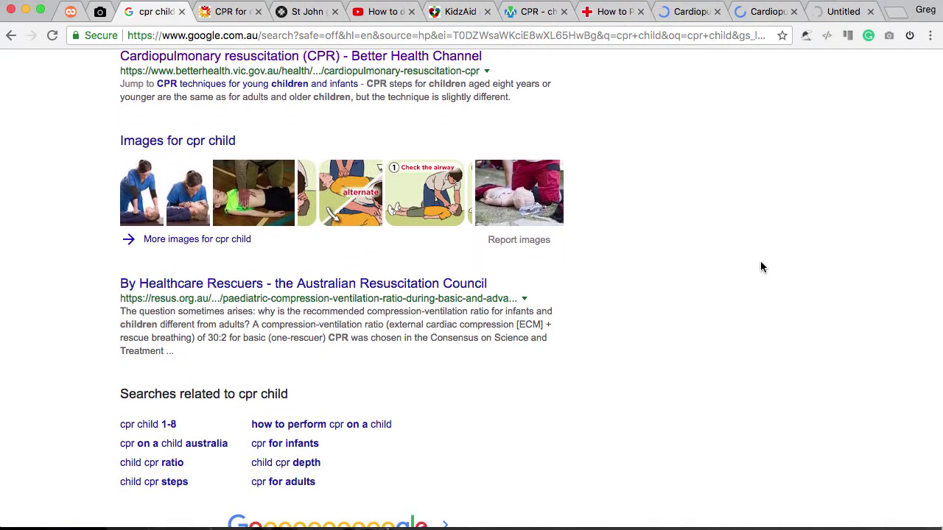
Switch the "cpr child" search to video results and open the first six videos in background tabs
scroll(760, 262, up, 3)
scroll(760, 261, up, 15)
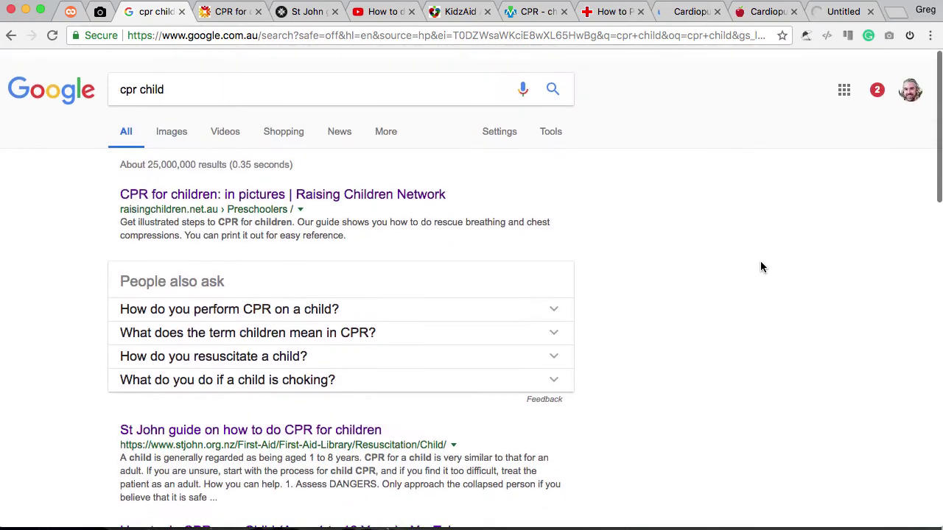
click(221, 128)
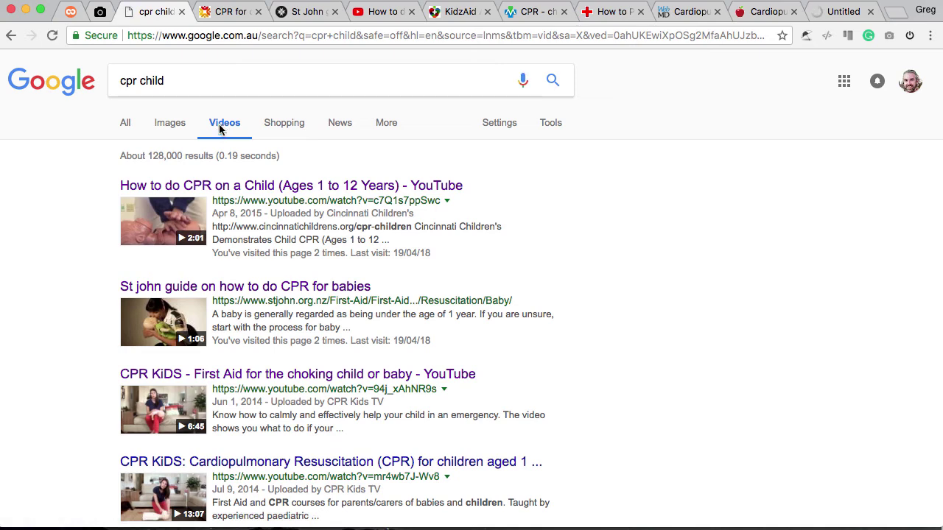
super+click(327, 190)
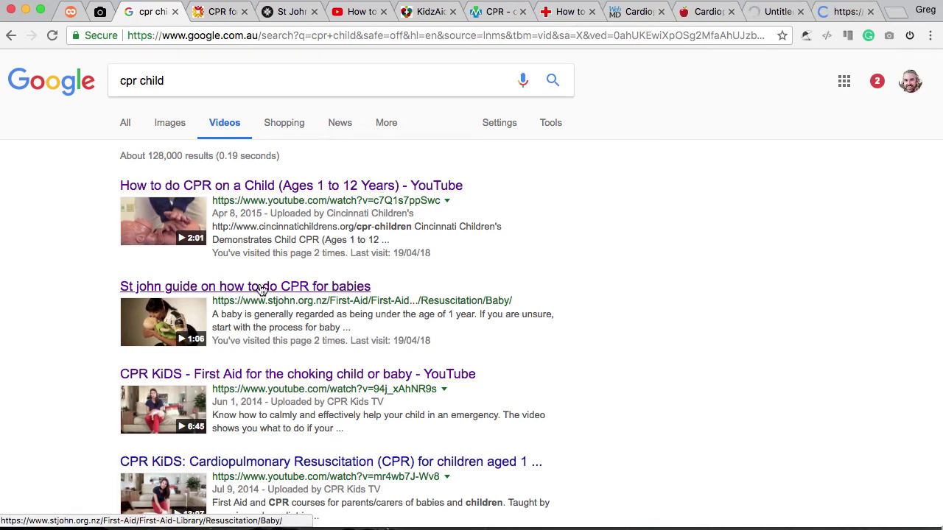
super+click(202, 287)
super+click(277, 373)
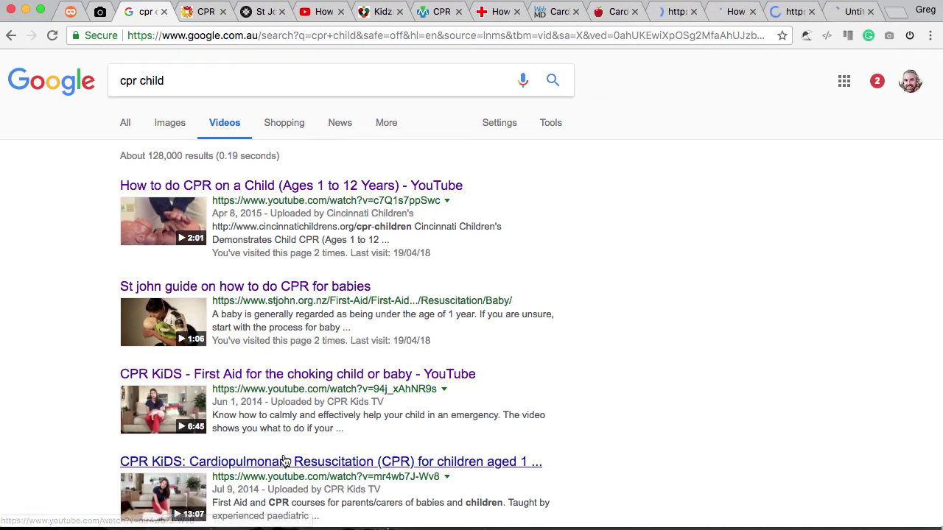
super+click(282, 462)
scroll(583, 472, down, 3)
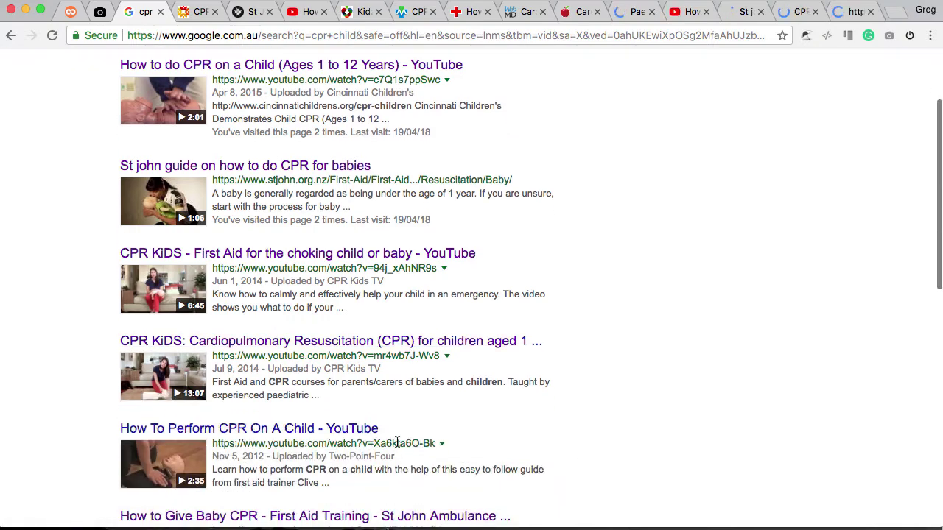
super+click(361, 431)
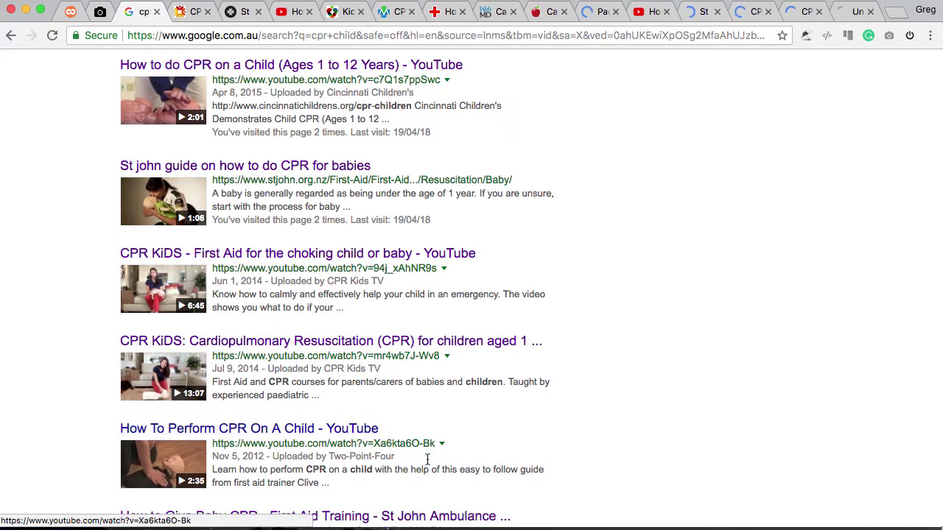
super+click(385, 516)
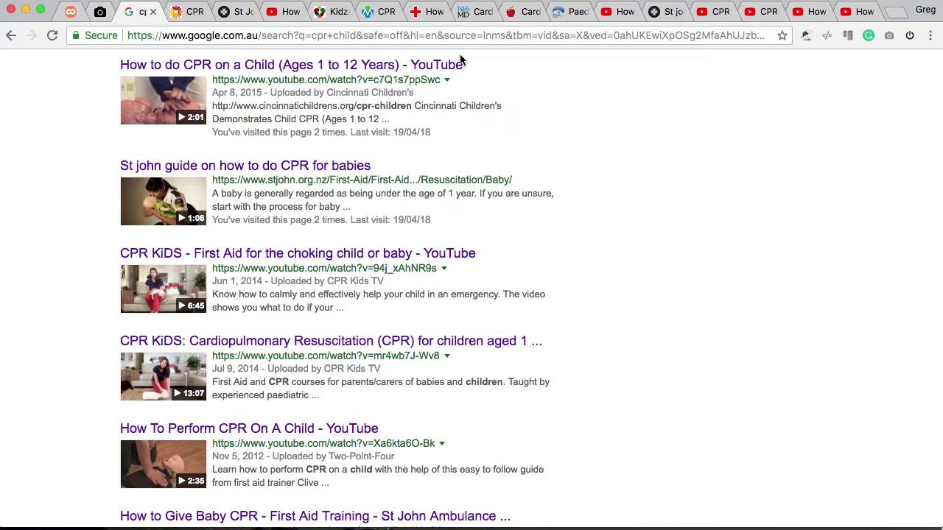
Close the Raising Children Network page and look through St John's Child Resuscitation page
click(193, 13)
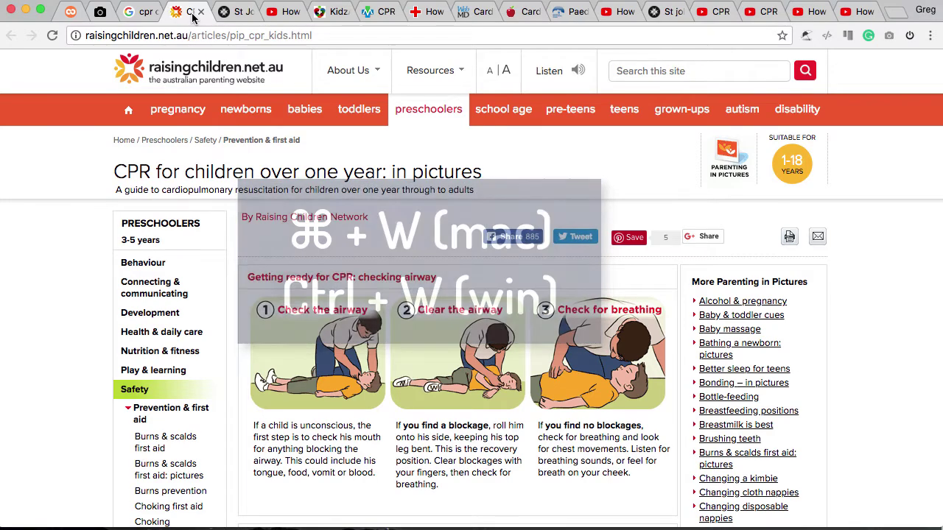
key(super+w)
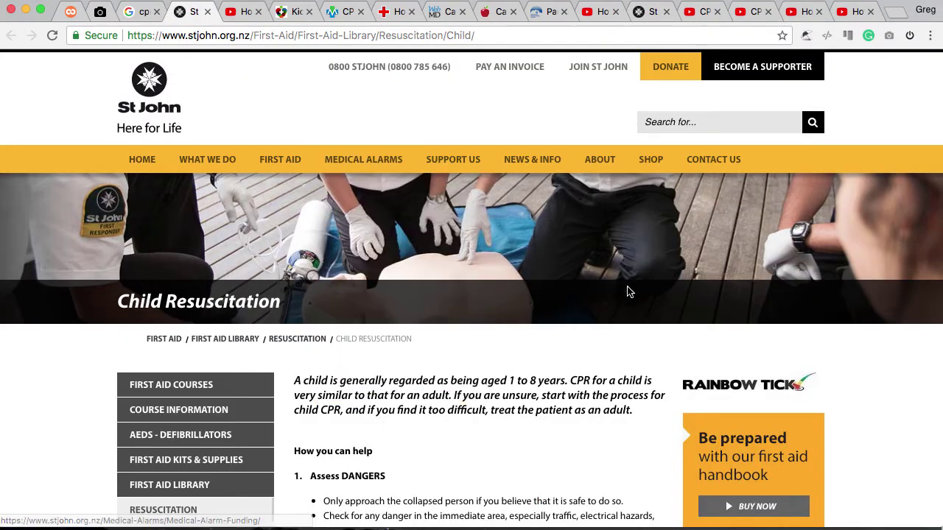
scroll(539, 327, down, 5)
scroll(539, 327, down, 6)
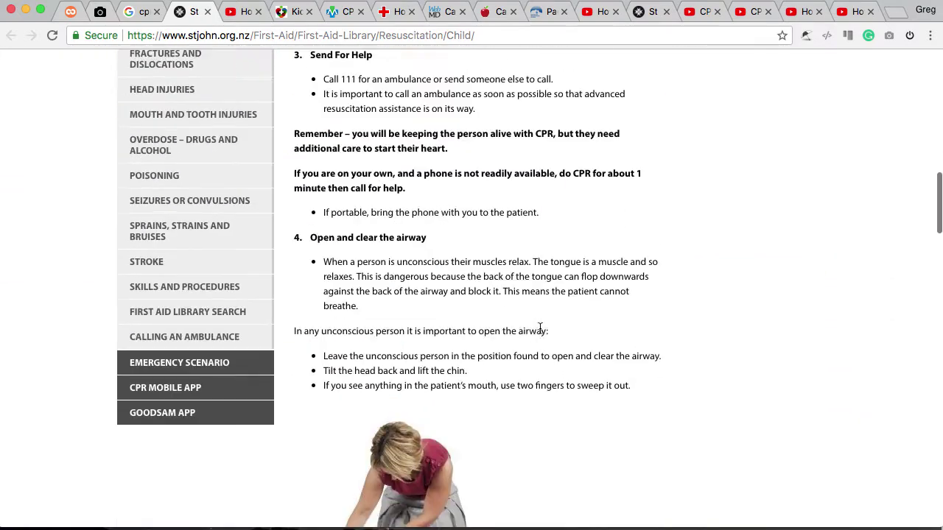
Close the first YouTube video, the KidzAid Australia page and the MedlinePlus page, keeping the St John page open
click(257, 12)
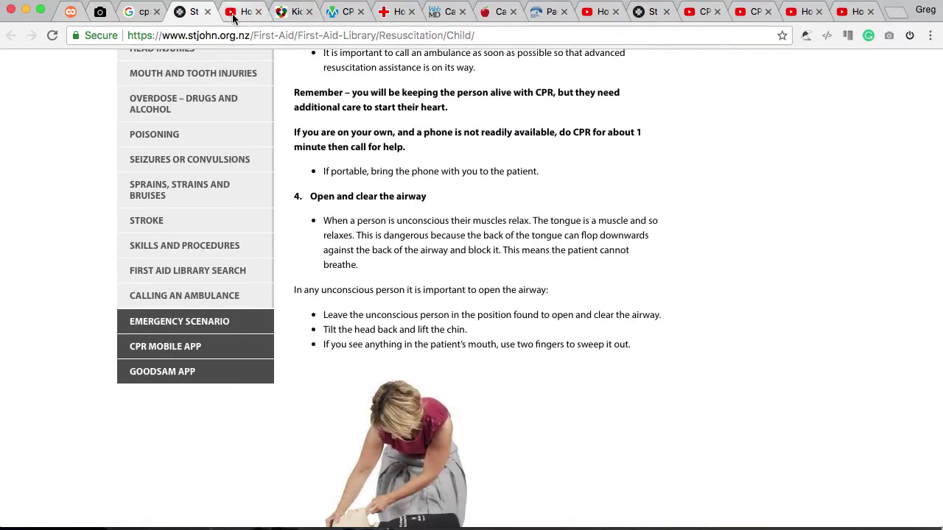
click(234, 15)
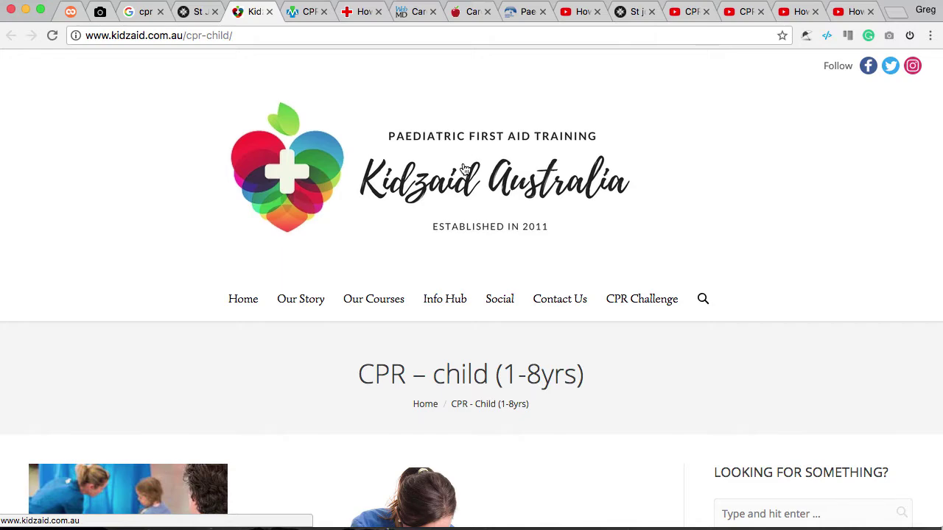
click(267, 12)
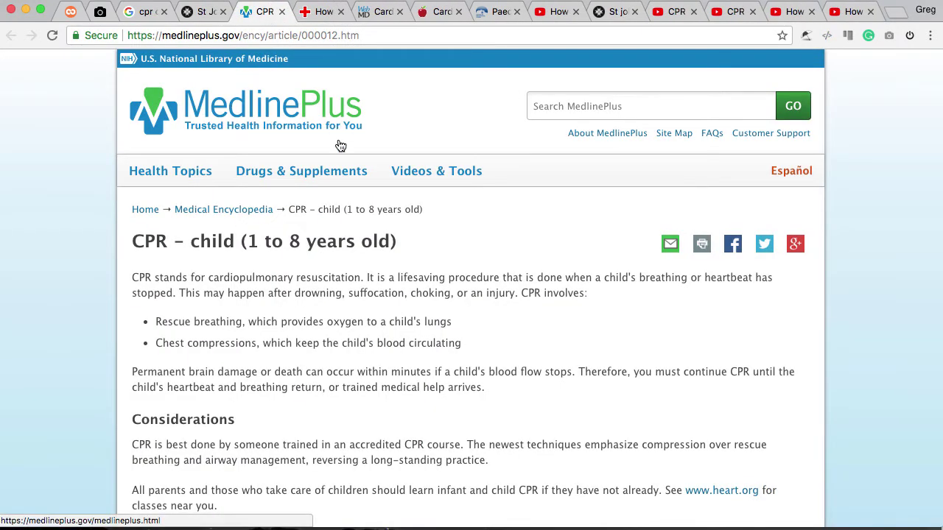
click(281, 11)
Look through the Red Cross child and baby CPR steps and dismiss the site's location request
scroll(564, 202, down, 6)
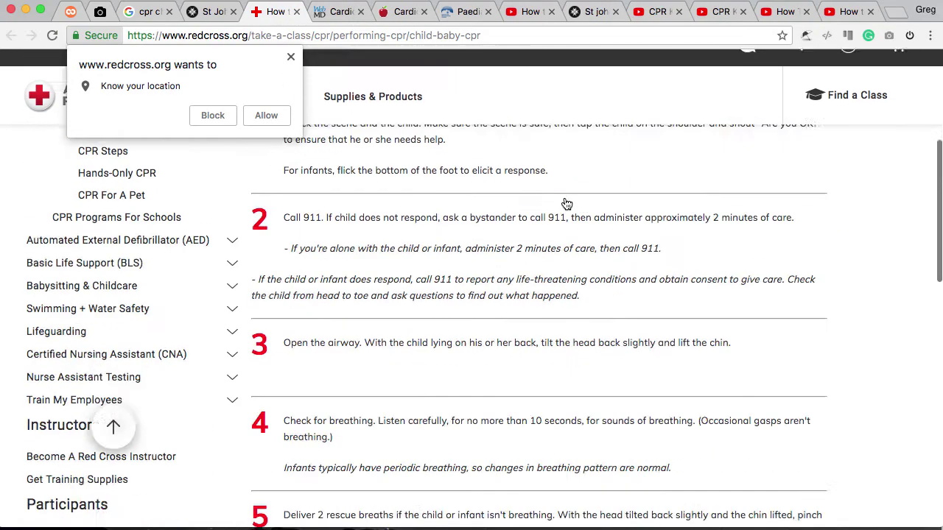
scroll(564, 202, up, 2)
scroll(564, 202, up, 1)
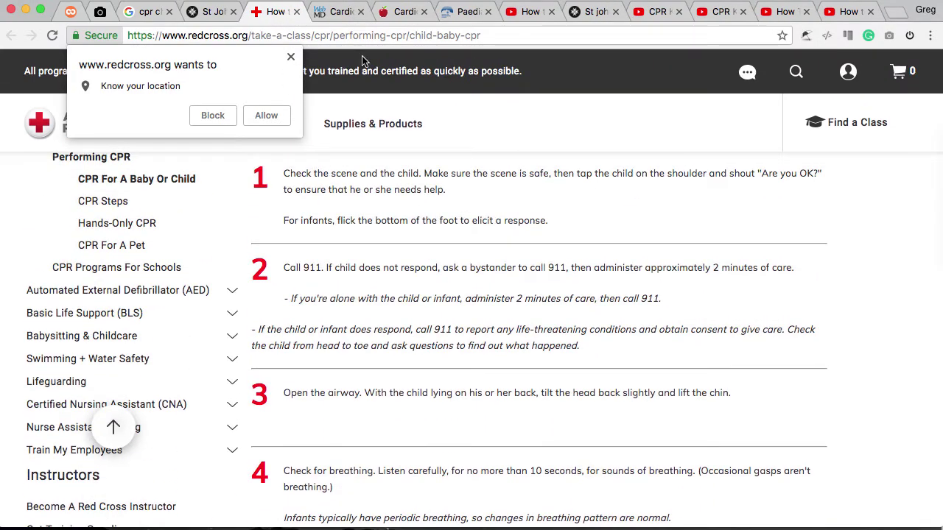
click(291, 56)
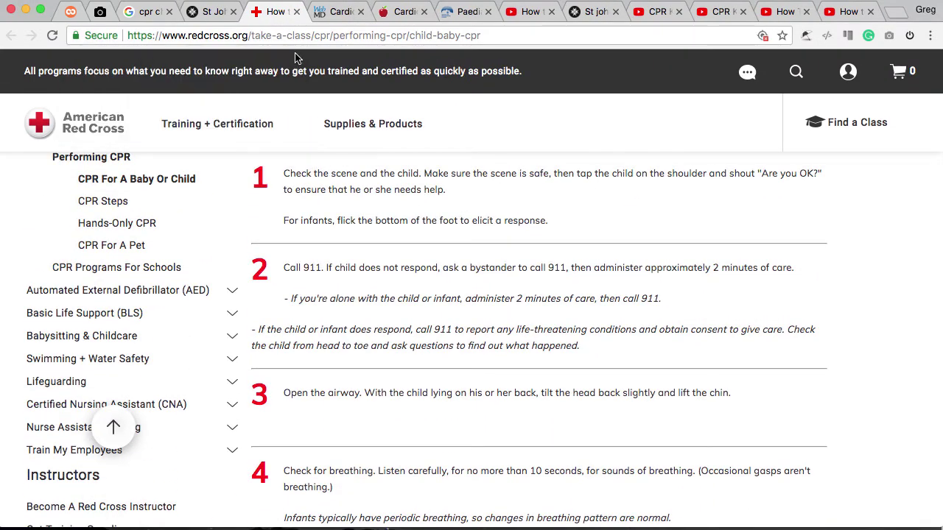
Check the WebMD page, then close the WebMD, Better Health Channel and Australian Resuscitation Council pages
click(339, 12)
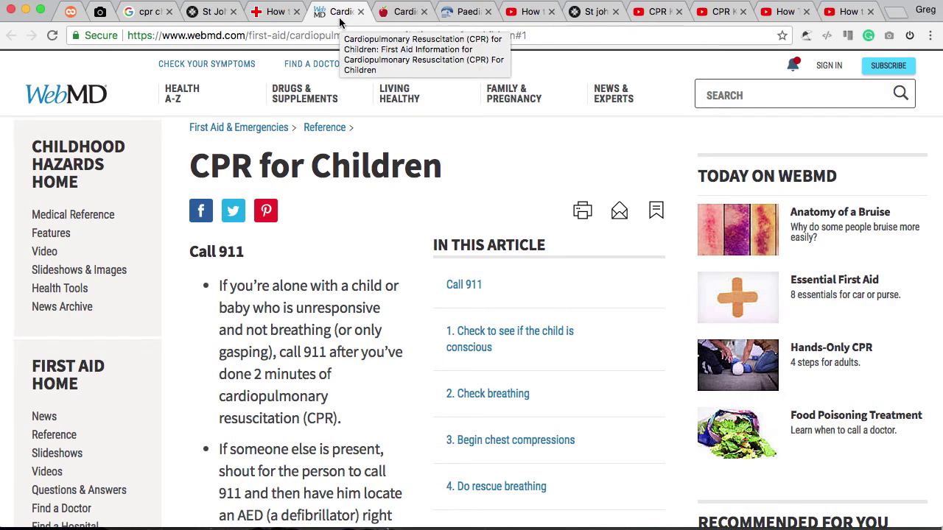
key(ctrl+w)
key(ctrl+w)
key(ctrl+w)
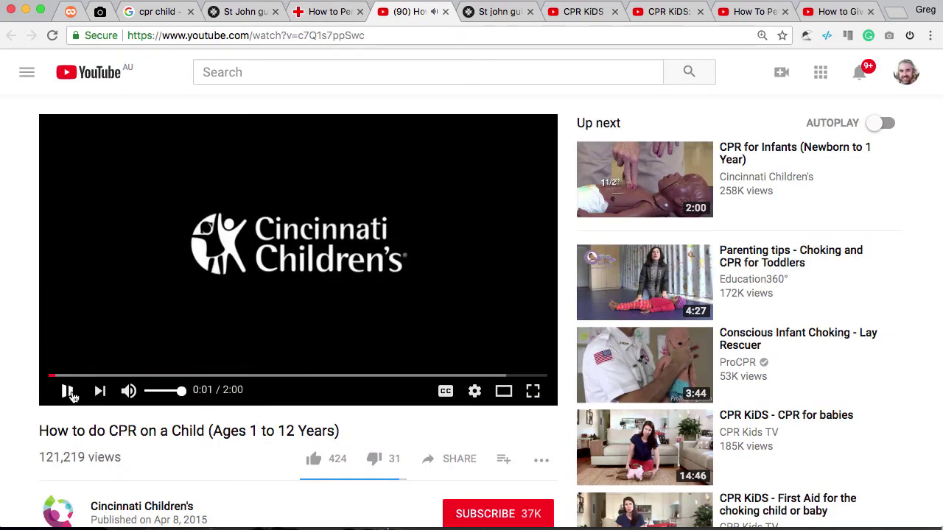
Pause the "How to do CPR on a Child" video, then open and play the suggested "CPR KiDS - CPR for babies" video
click(67, 391)
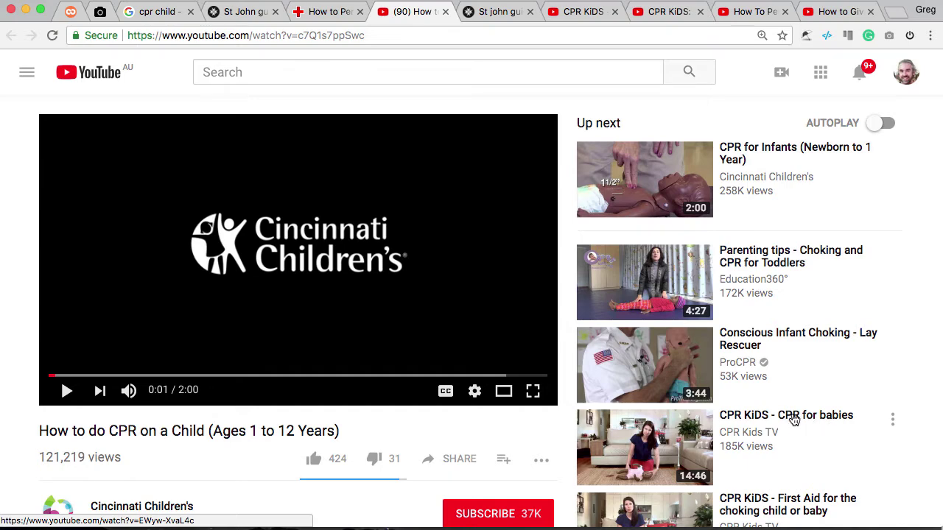
click(793, 417)
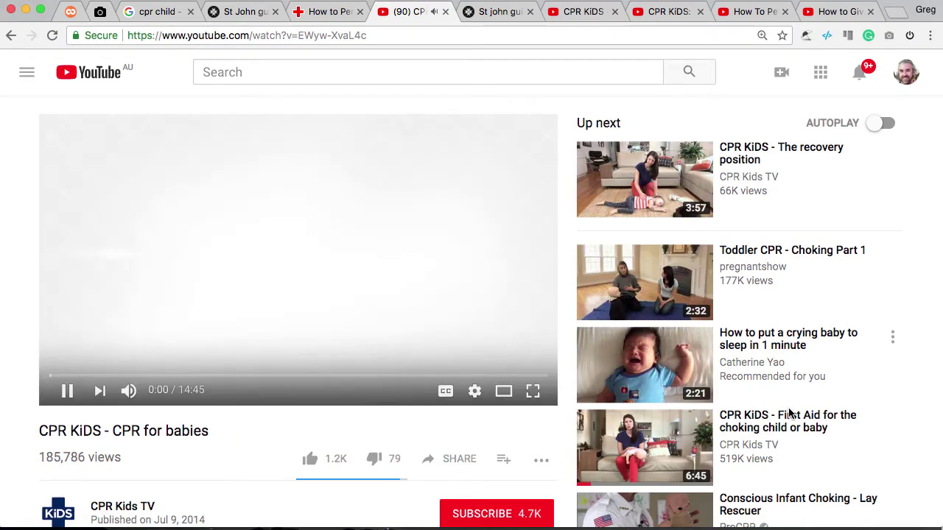
click(393, 209)
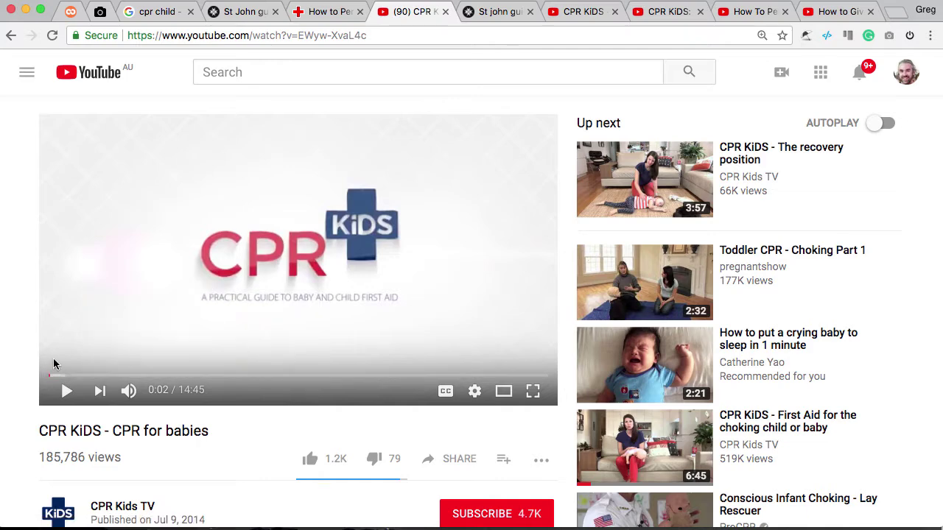
click(66, 390)
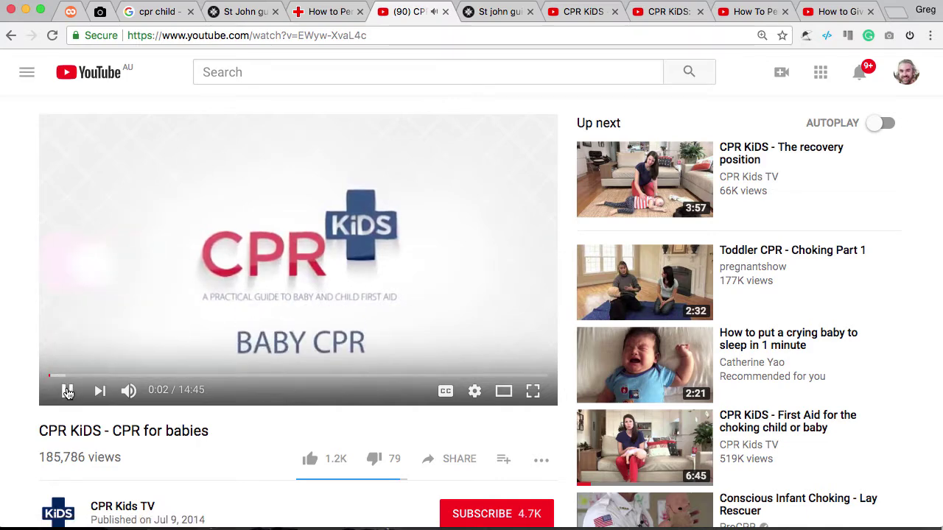
Preview a few seconds of the "CPR KiDS - CPR for babies" video from 0:20 and leave it paused
click(67, 391)
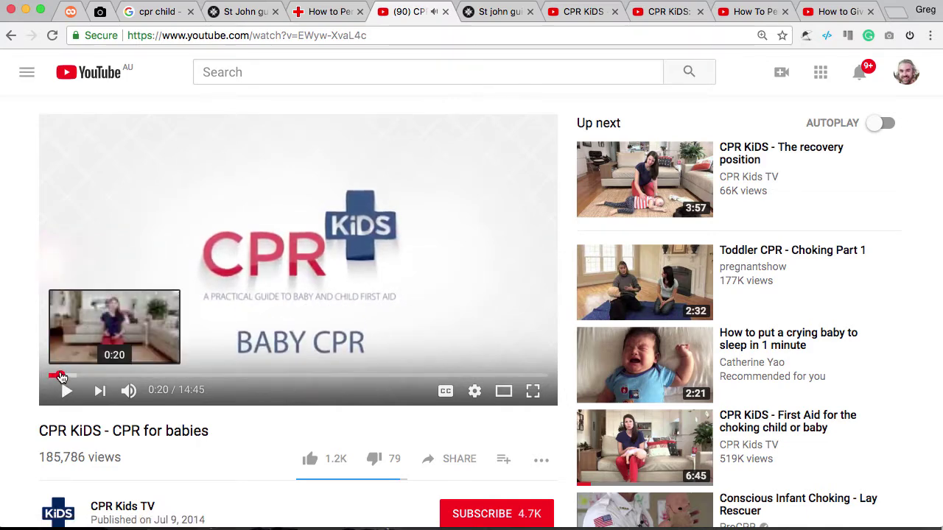
click(62, 376)
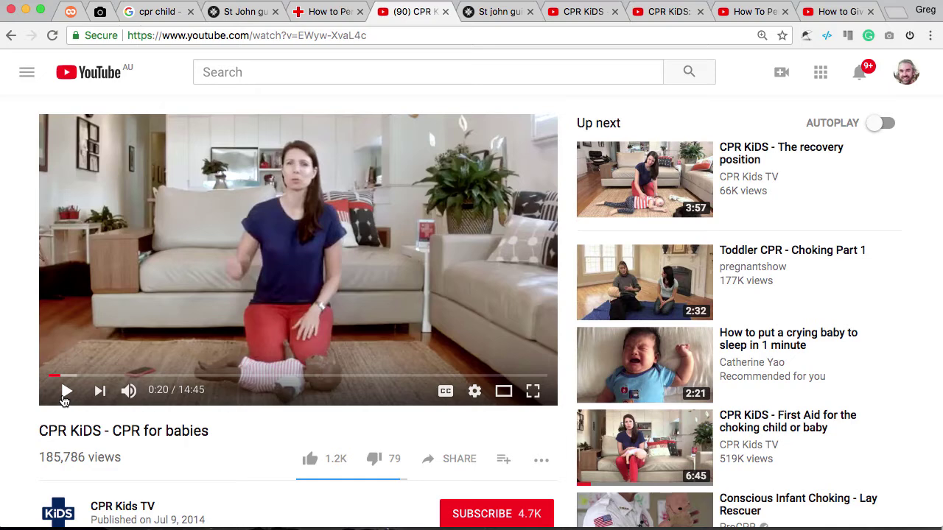
click(65, 399)
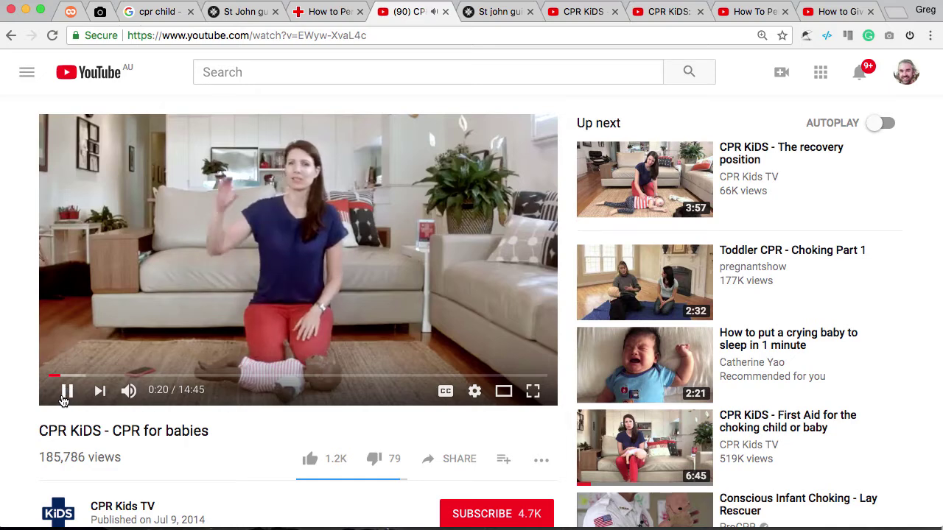
click(64, 398)
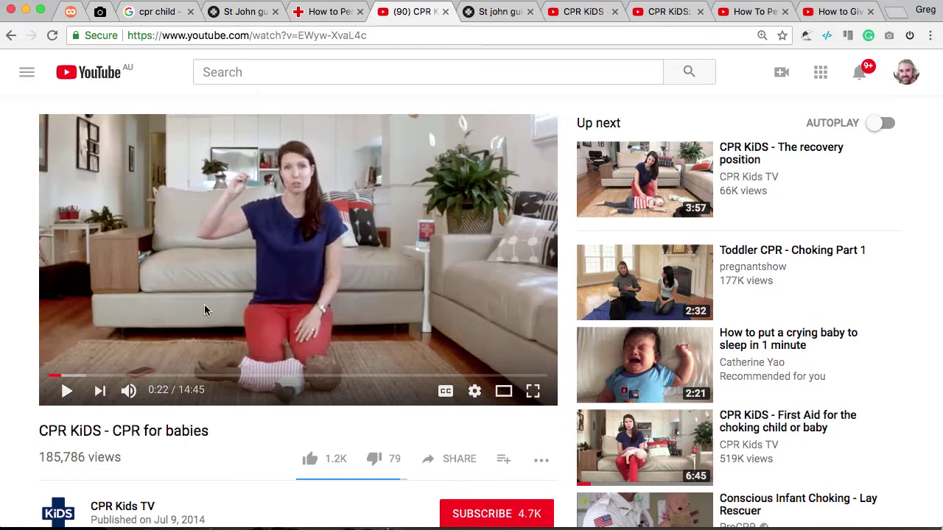
Close the duplicate St John guide page and pause the "First Aid for the choking child or baby" video
click(490, 15)
key(super+w)
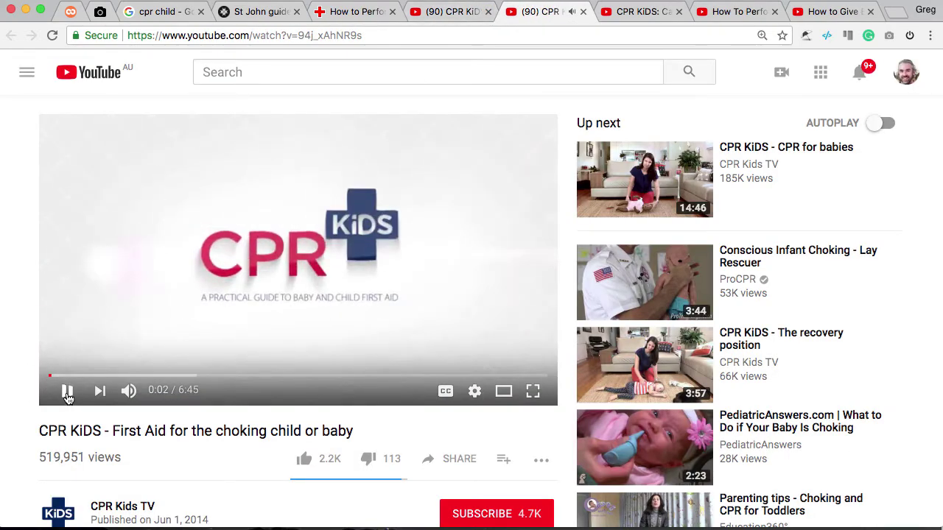
click(67, 394)
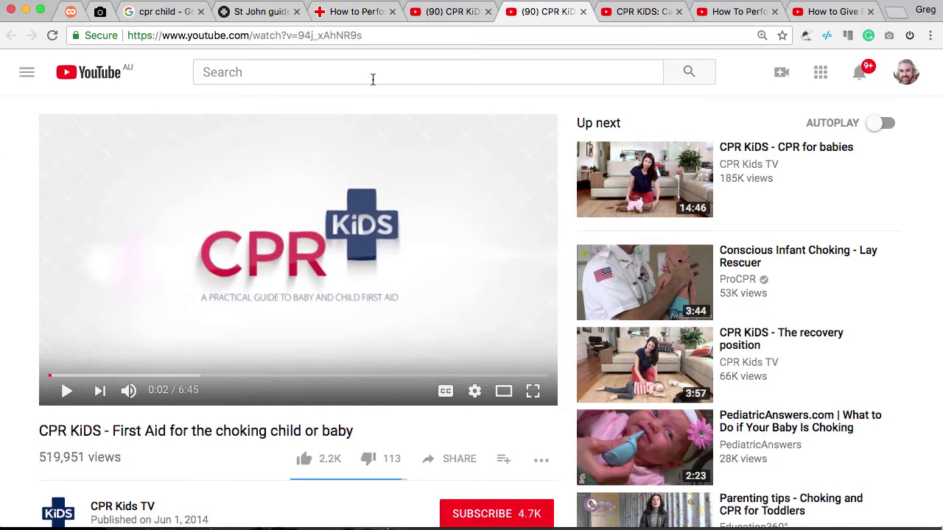
Copy the URLs of the open tabs with the Copy URLs extension and pause the "How to Give Baby CPR" video
click(255, 15)
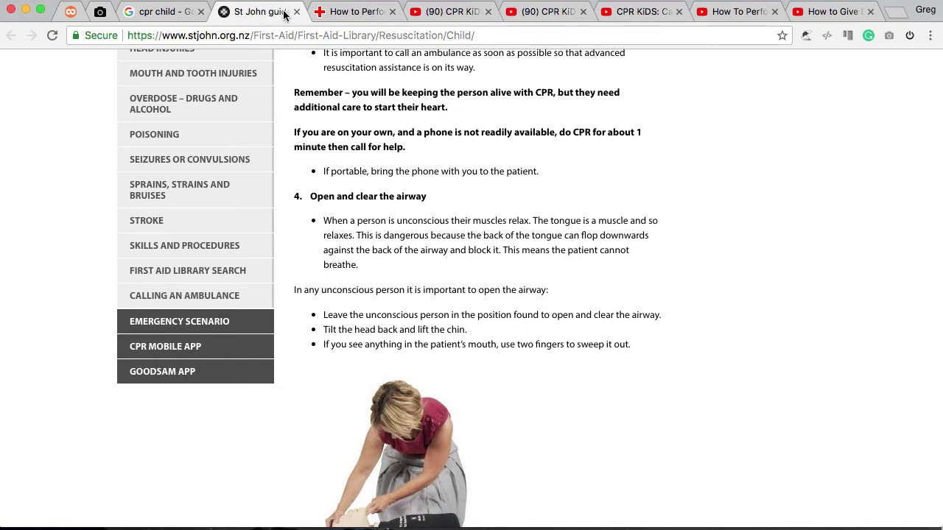
click(806, 36)
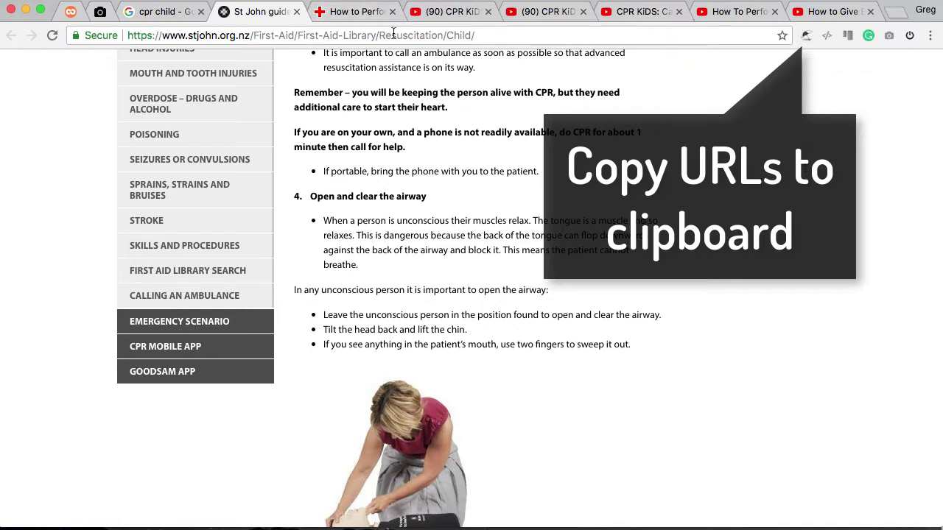
click(818, 17)
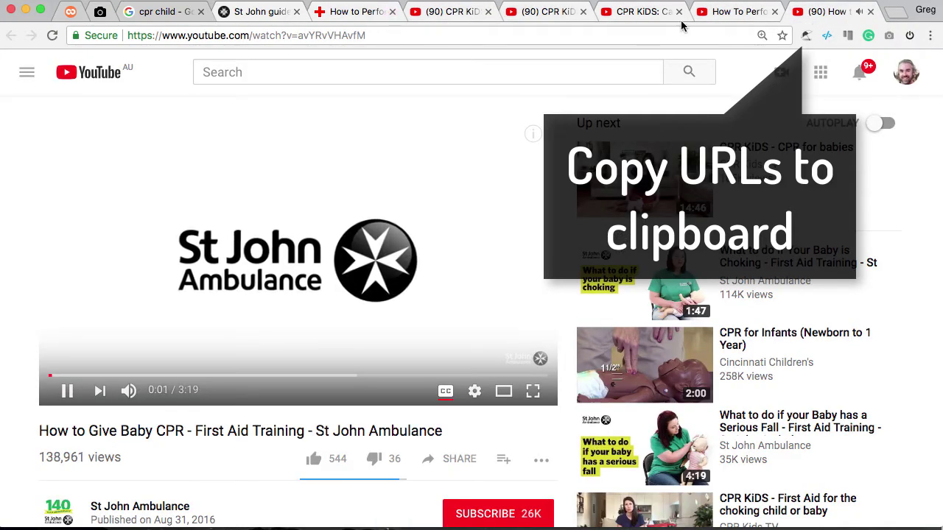
click(805, 35)
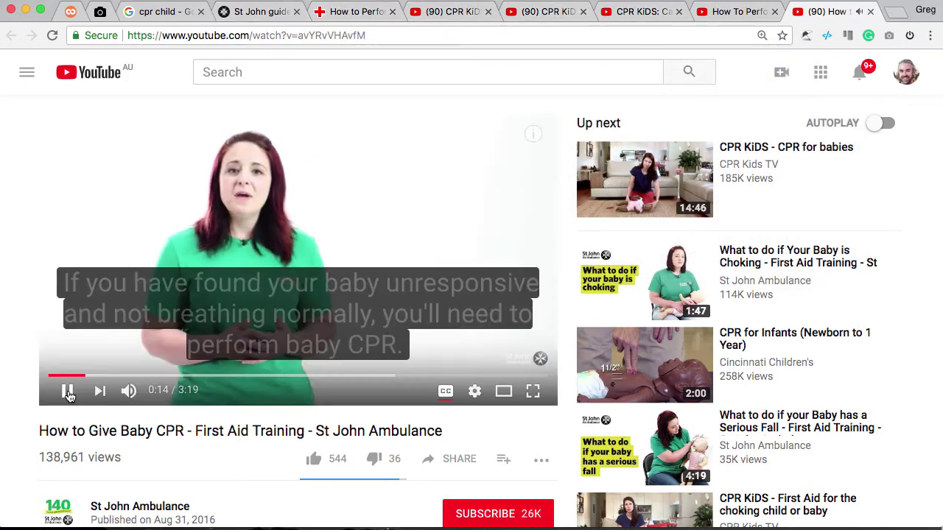
click(67, 391)
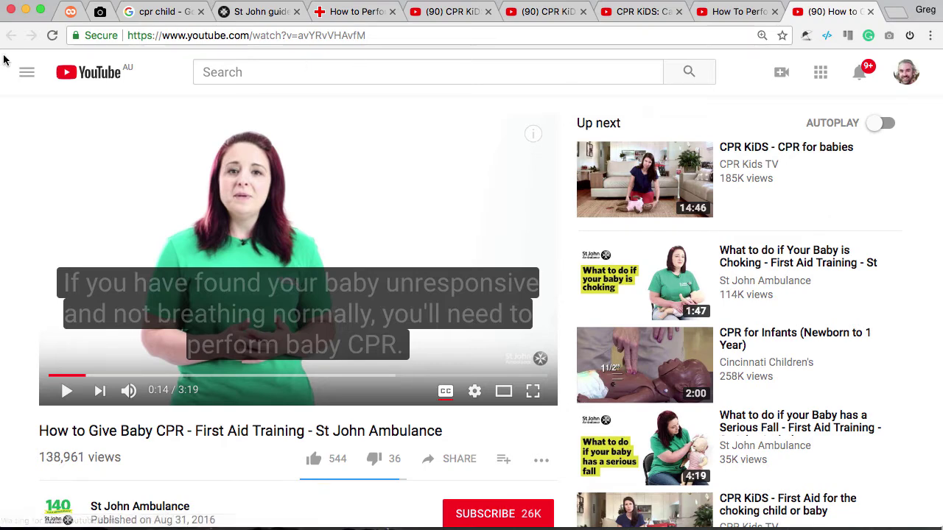
Paste the copied page and video links into the summary of the Moodle course's Curated Content section and save the changes
click(67, 13)
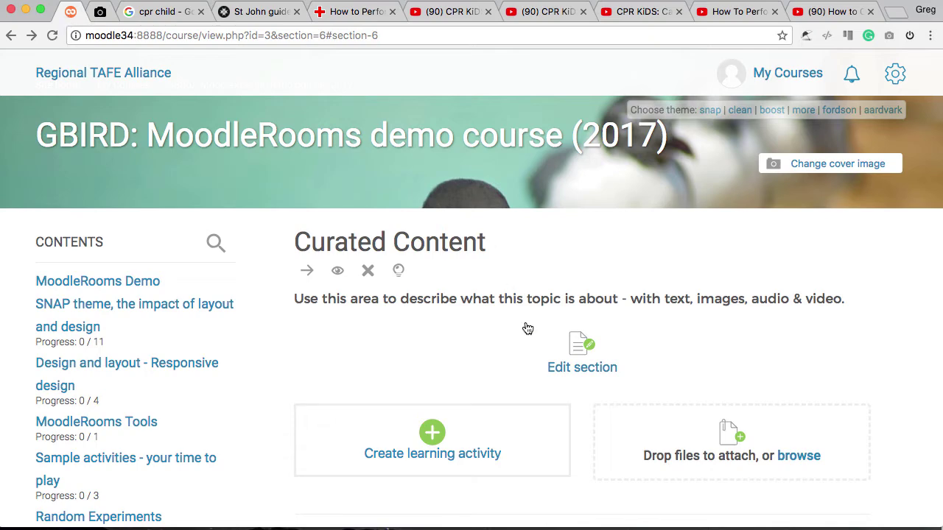
click(608, 374)
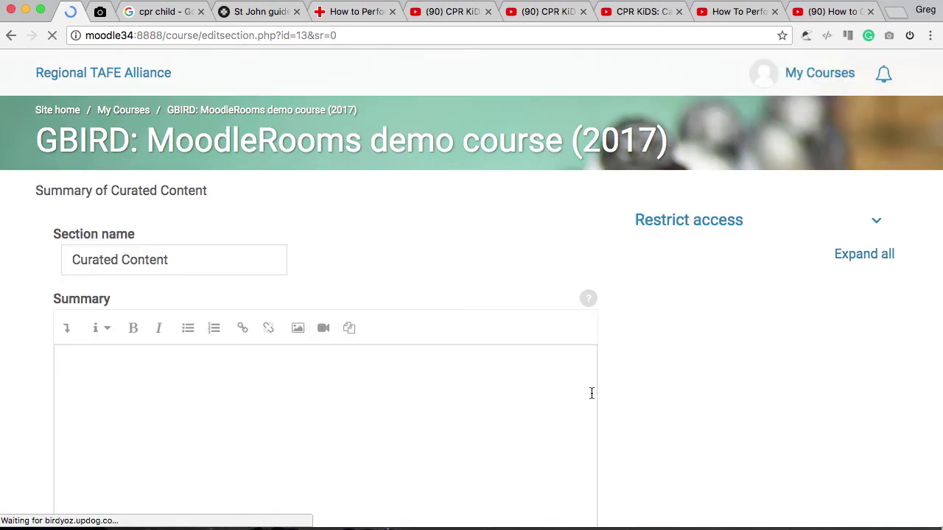
click(441, 416)
text(St John guide on how to do CPR for children How to Perform Child and Baby CPR | Red Cross (90) CPR KiDS - CPR for babies - YouTube (90) CPR KiDS - First Aid for the choking child or baby - YouTube CPR KiDS: Cardiopulmonary Resuscitation (CPR) for children aged 1-8 years - YouTube How To Perform CPR On A Child - YouTube (90) How to Give Baby CPR - First Aid Training - St John Ambulance - YouTube)
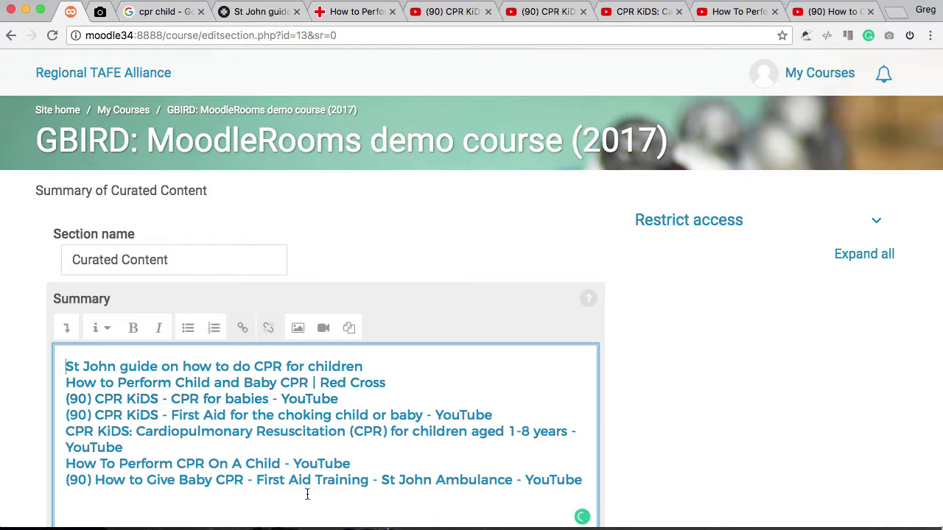
scroll(698, 409, down, 1)
scroll(697, 403, down, 5)
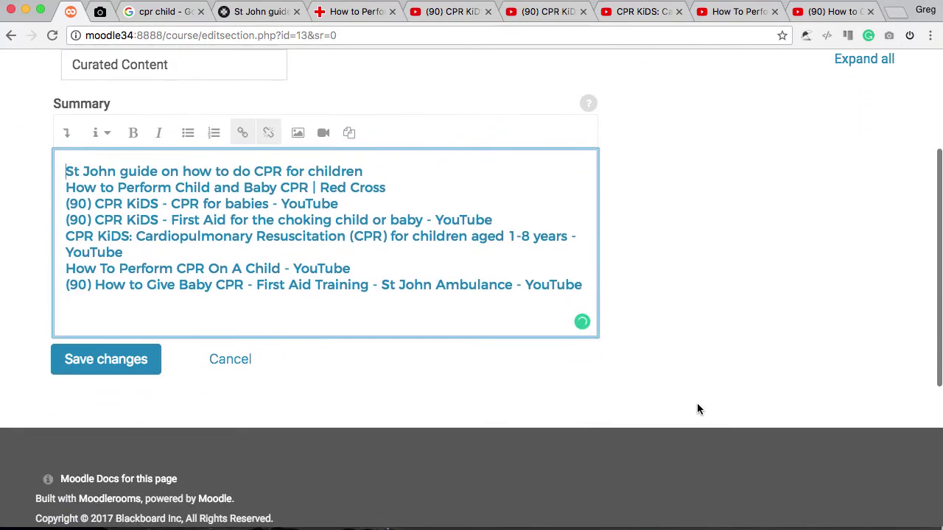
click(129, 360)
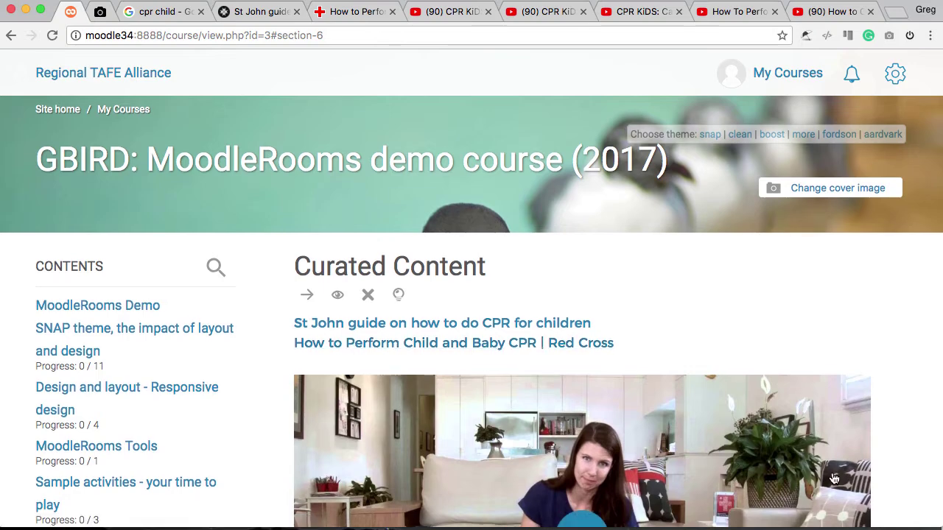
Look through the links and embedded CPR videos in the saved Curated Content section
scroll(834, 480, down, 7)
scroll(833, 480, down, 10)
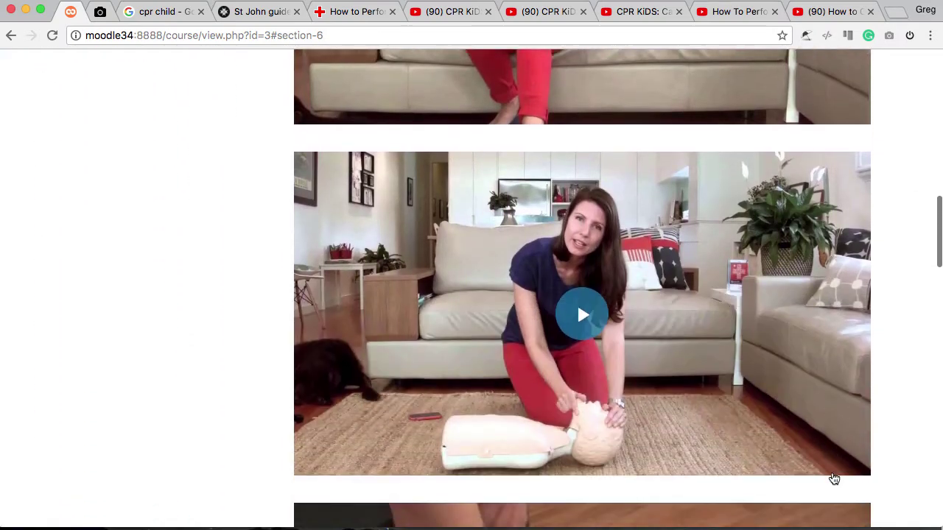
scroll(834, 479, down, 7)
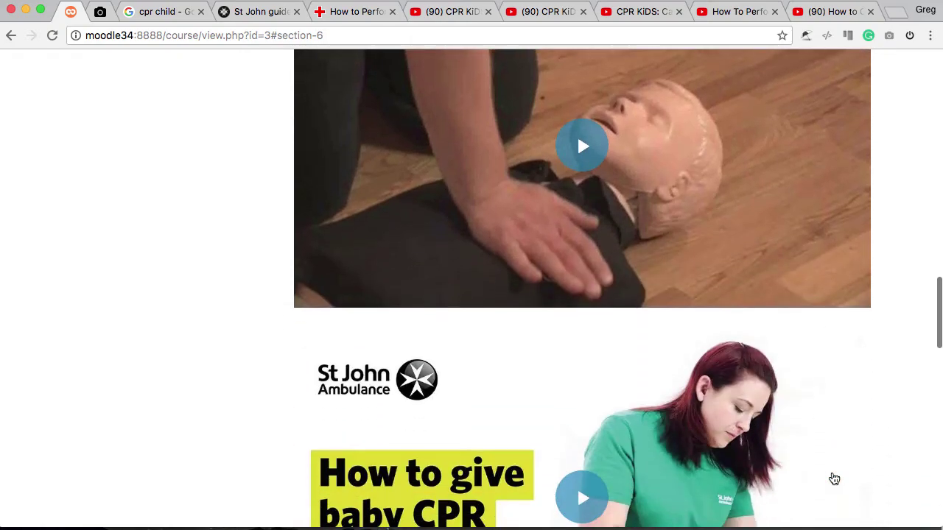
scroll(834, 479, down, 4)
scroll(834, 477, up, 20)
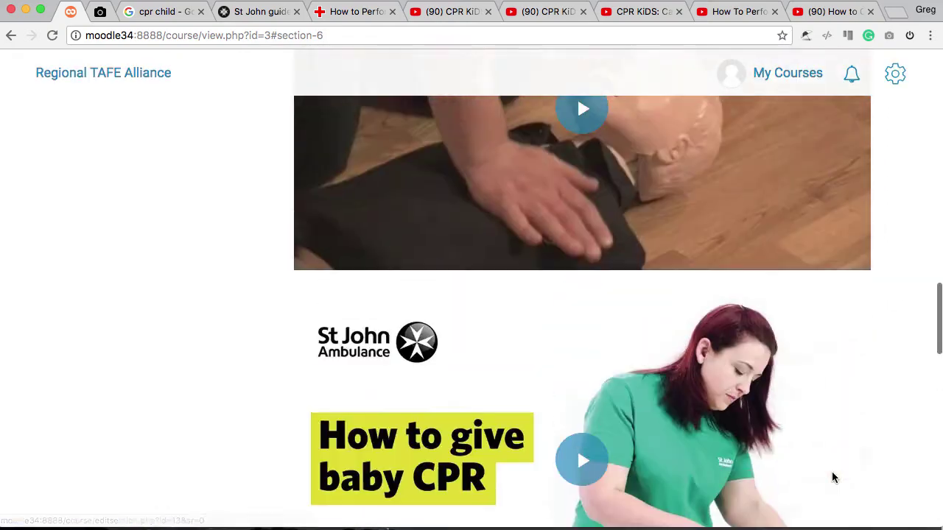
scroll(832, 477, up, 1)
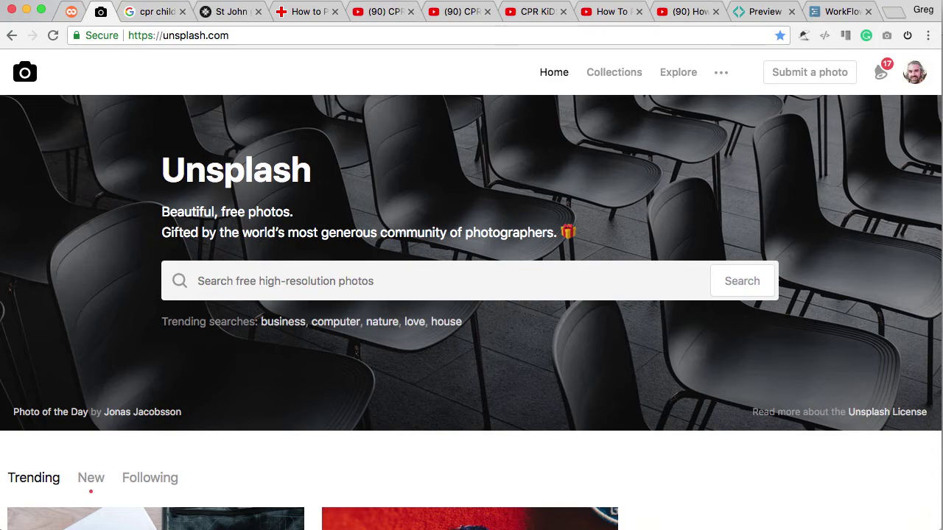
Switch to Unsplash, browse the trending photos on its home page, and open the Unsplash License page
scroll(807, 479, down, 10)
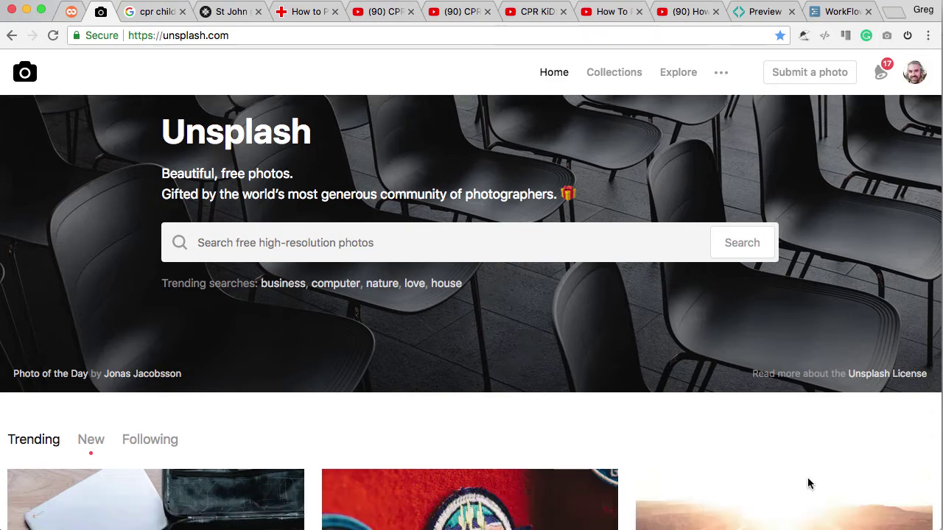
scroll(807, 479, down, 4)
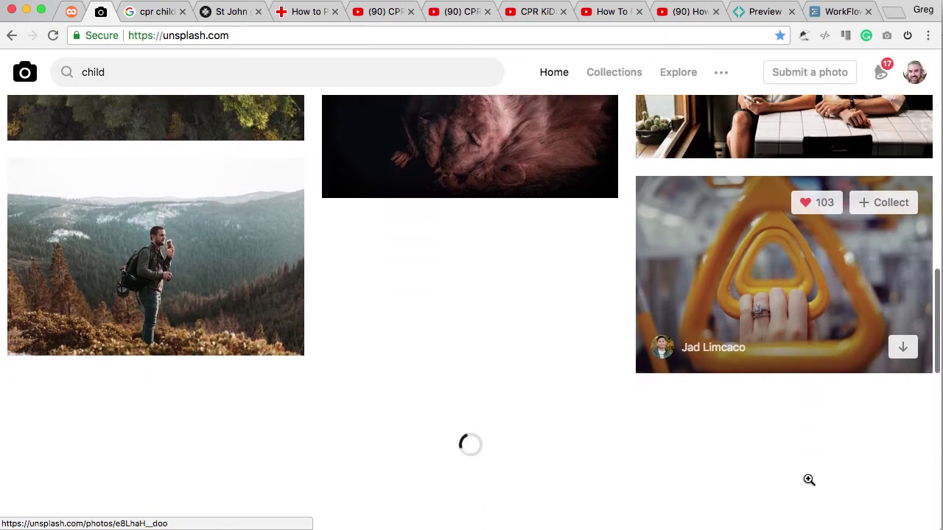
scroll(807, 478, up, 4)
scroll(808, 479, up, 1)
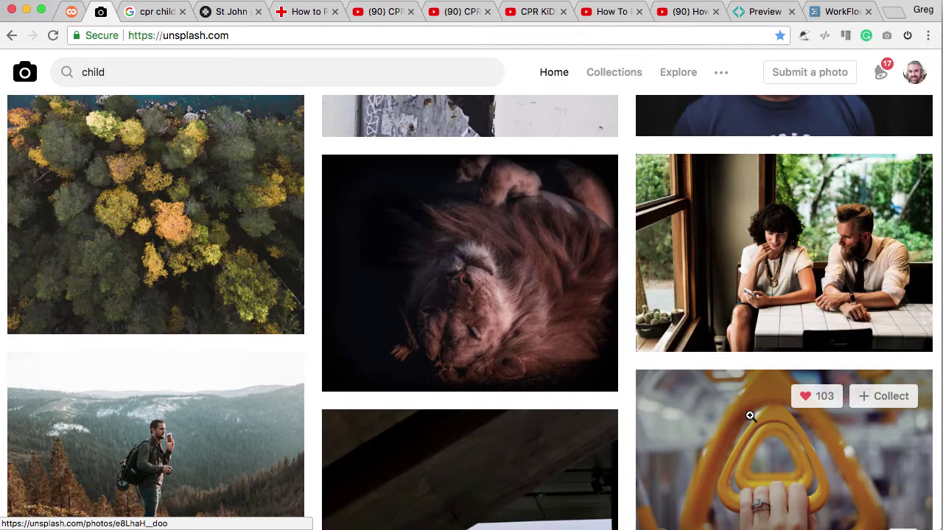
scroll(627, 438, down, 1)
scroll(628, 438, down, 3)
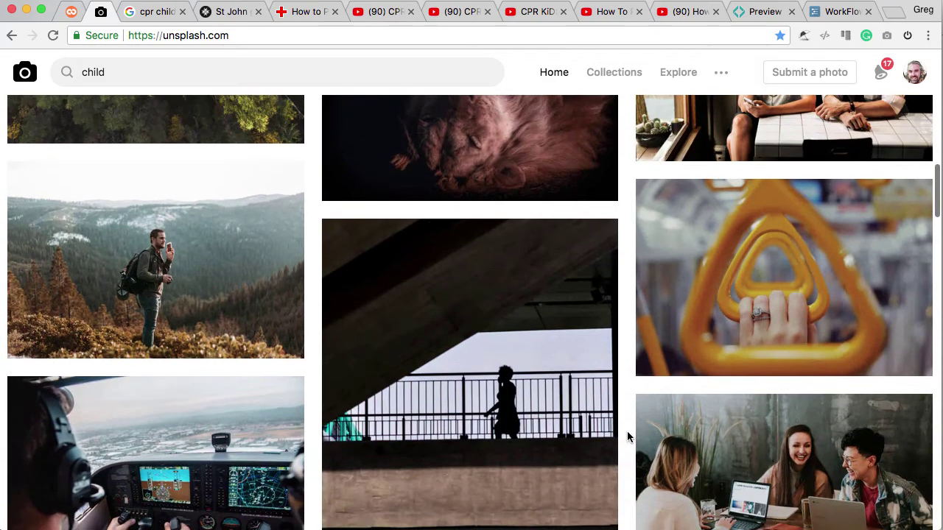
scroll(628, 438, down, 3)
scroll(627, 431, up, 15)
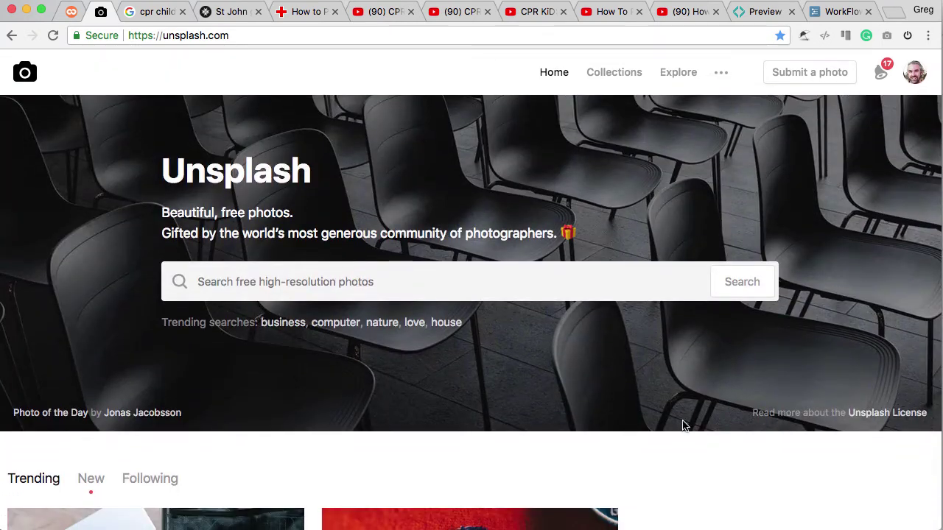
click(889, 414)
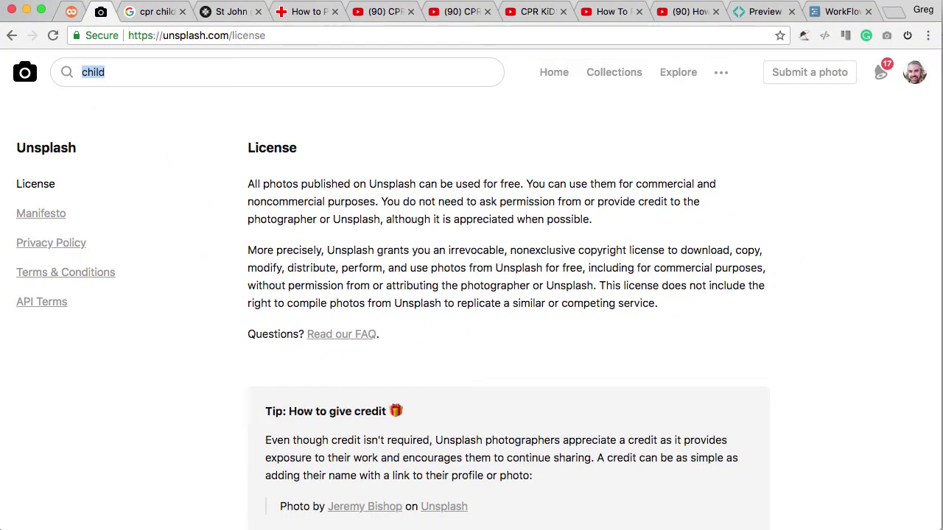
Search Unsplash for "child" and look through the photo results
click(125, 77)
key(Return)
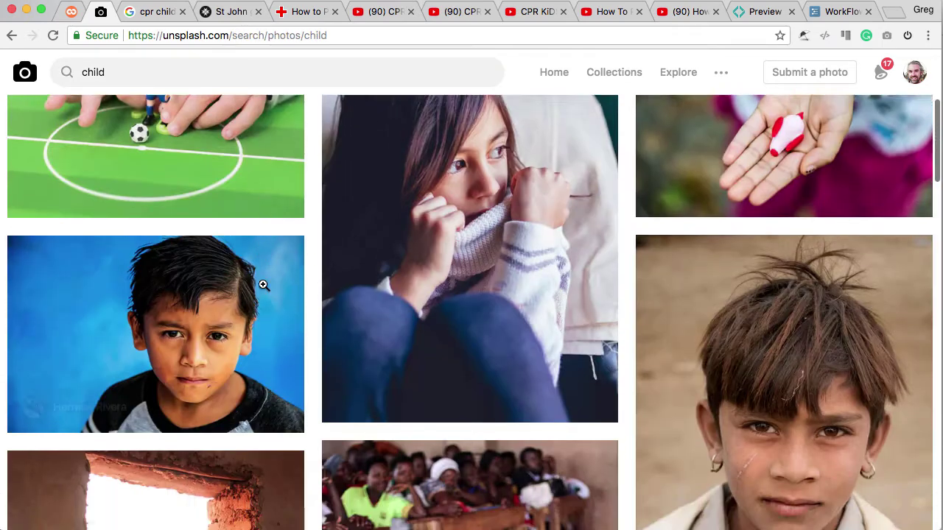
scroll(259, 280, down, 5)
scroll(262, 285, down, 10)
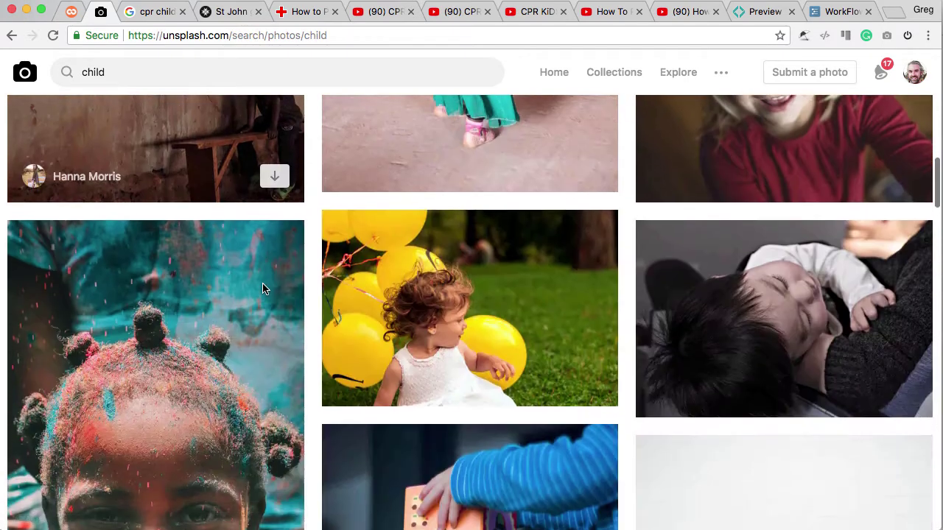
scroll(263, 285, down, 3)
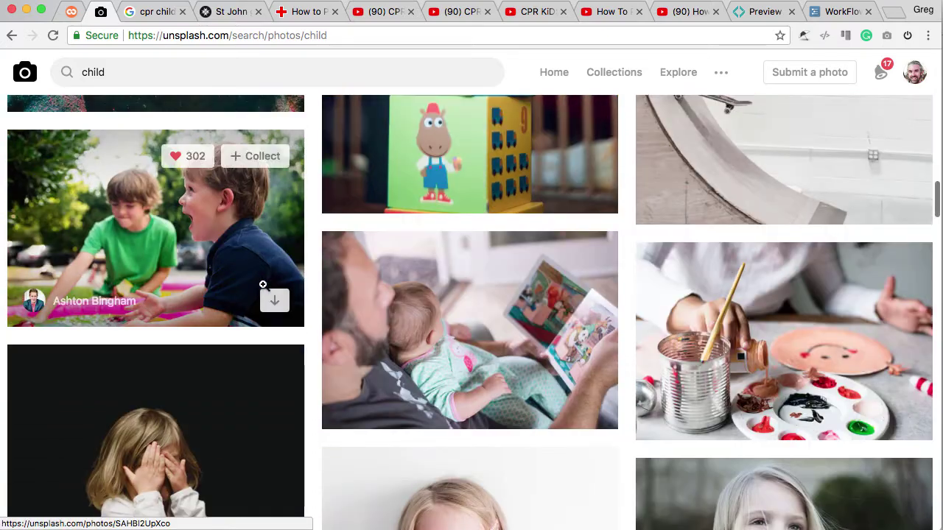
Download the photo of a bearded man reading a picture book to a baby and select its photographer credit line
click(363, 302)
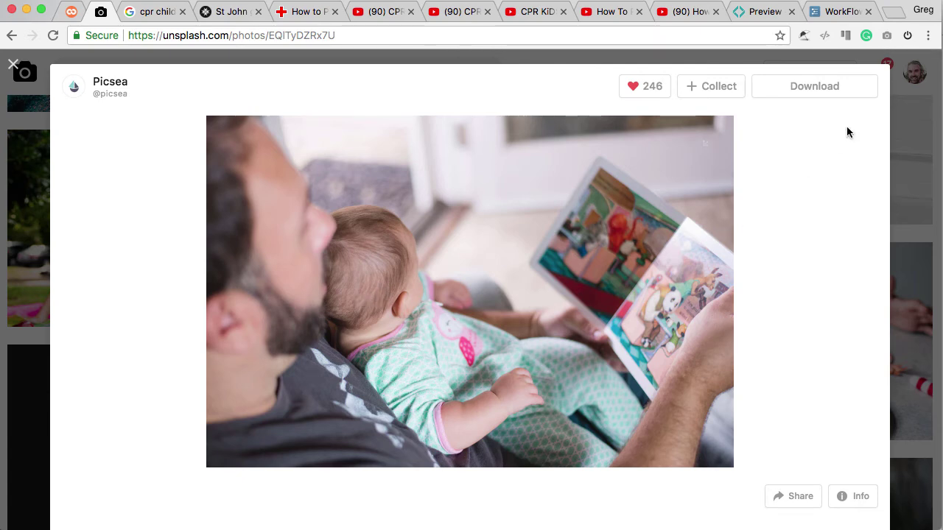
click(818, 91)
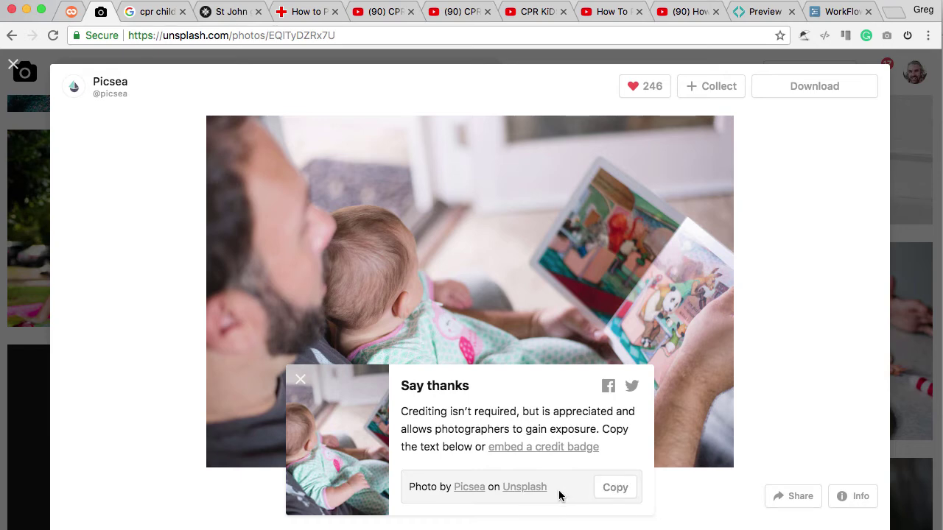
drag(560, 495, 402, 488)
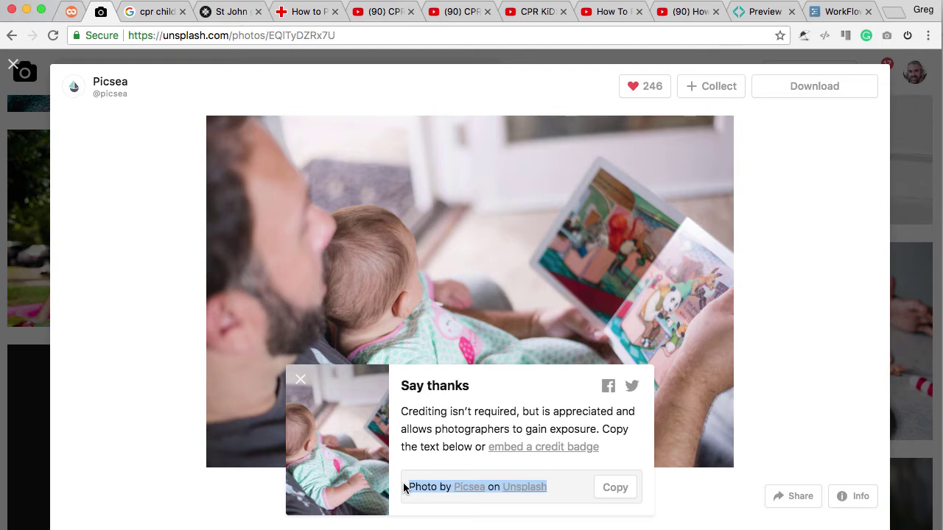
Return to the Unsplash home page, open the account's own profile, and look through its photo collections
click(25, 72)
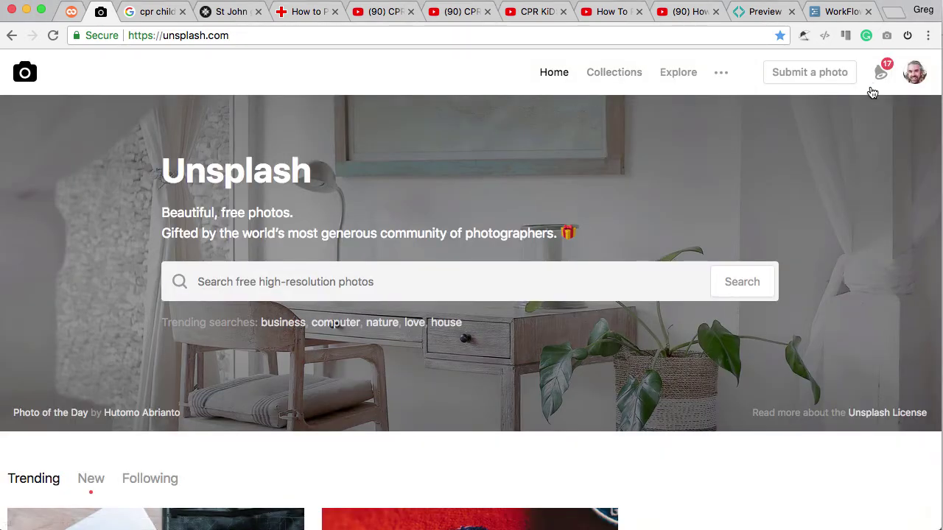
click(917, 83)
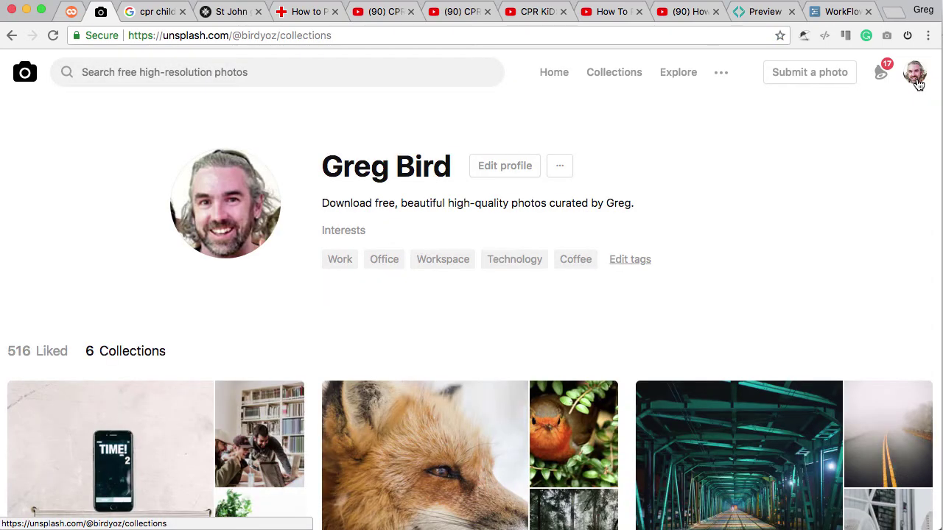
scroll(157, 432, down, 3)
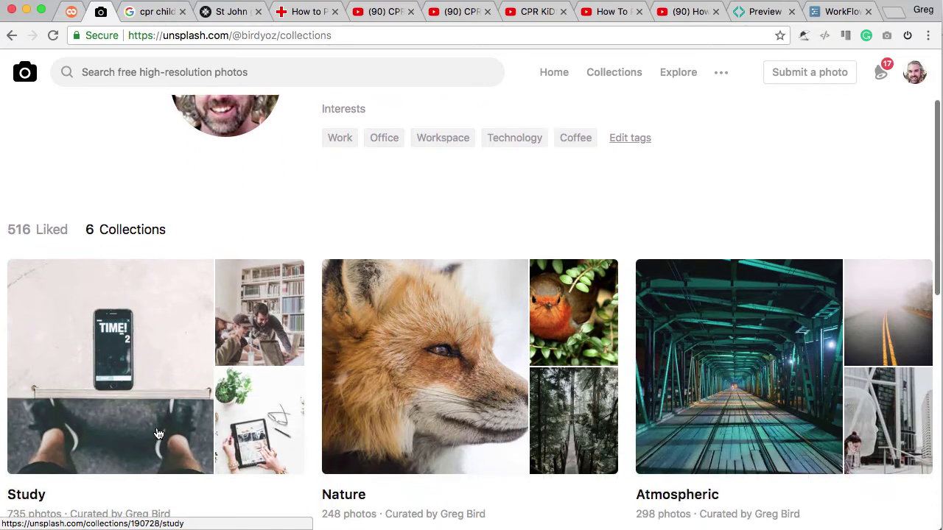
Open the profile's Study collection on Unsplash and browse through its photos
click(167, 287)
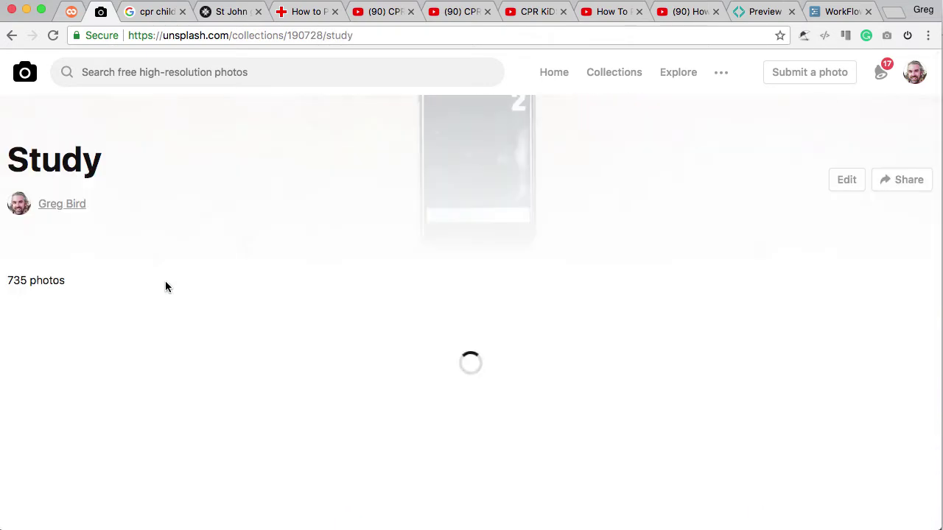
scroll(359, 316, down, 5)
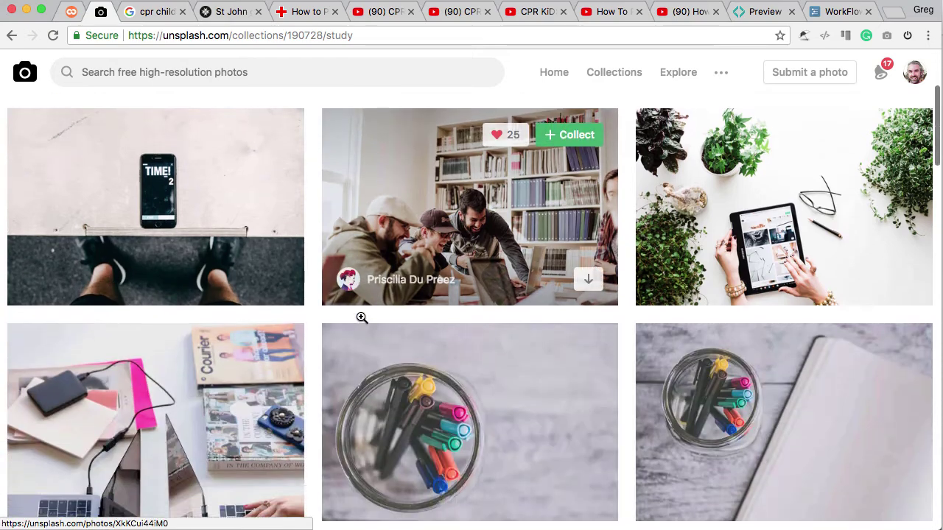
scroll(361, 317, down, 7)
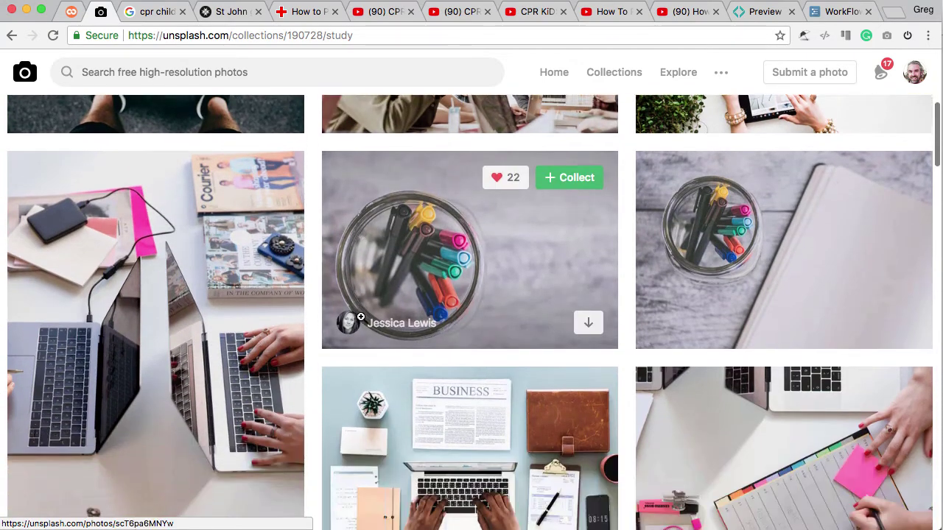
scroll(360, 317, down, 15)
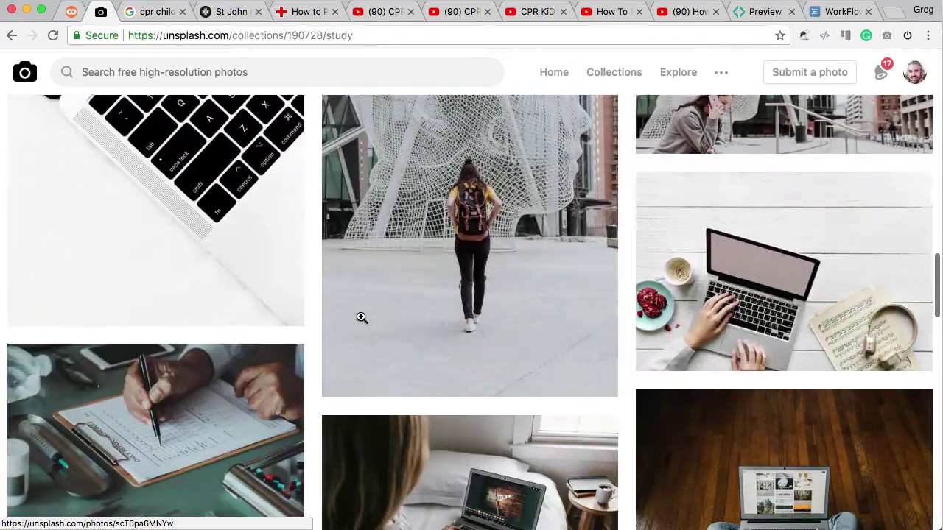
scroll(361, 318, down, 20)
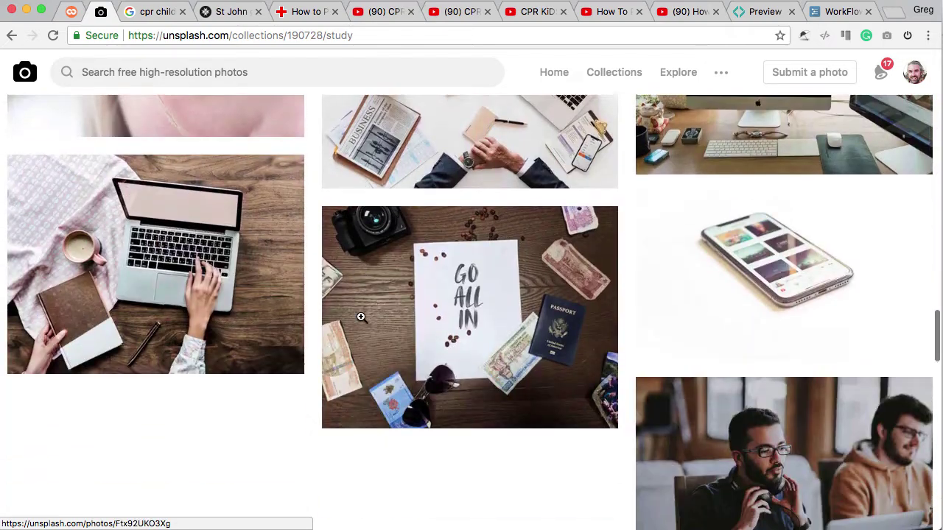
scroll(362, 317, down, 4)
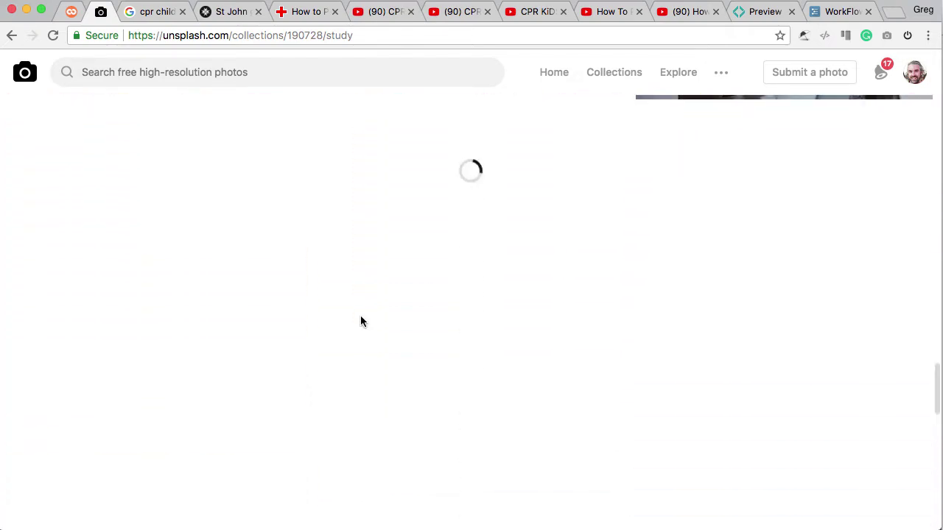
scroll(360, 315, up, 4)
scroll(361, 315, up, 2)
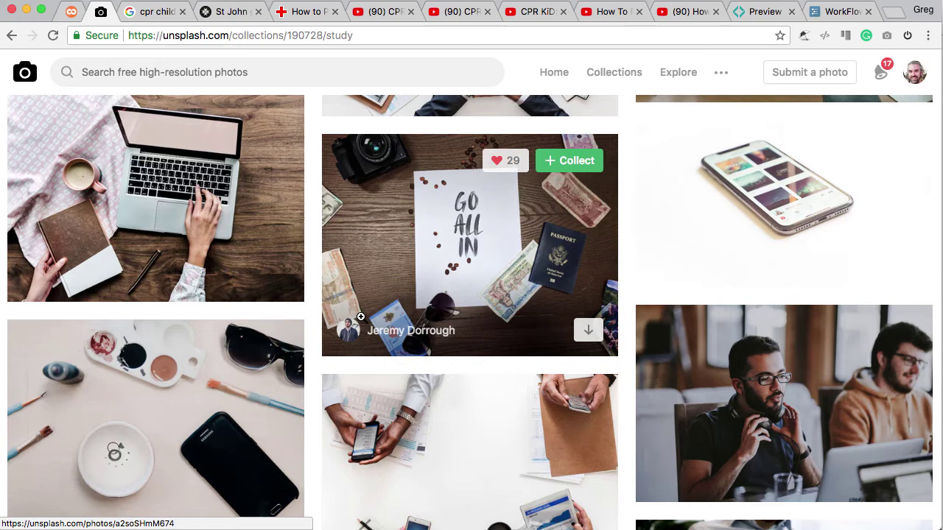
scroll(362, 318, down, 3)
scroll(362, 317, down, 10)
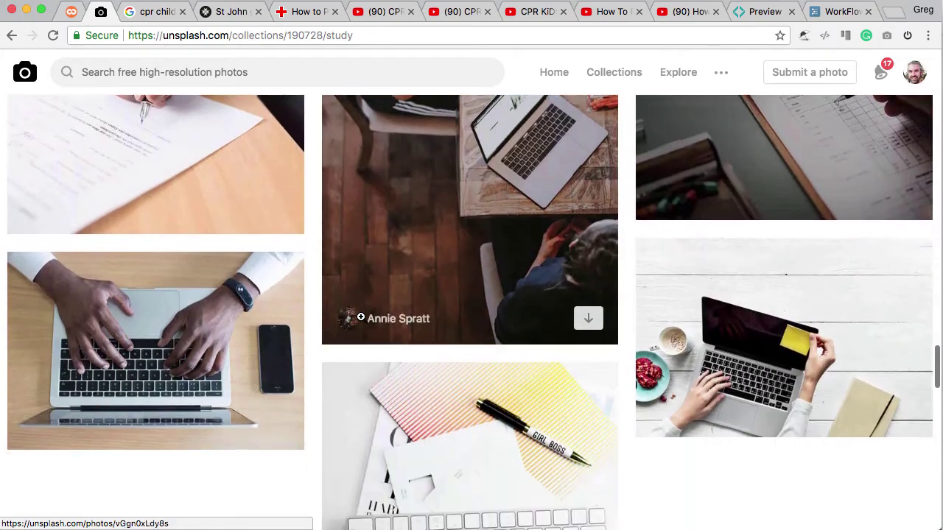
scroll(361, 317, up, 3)
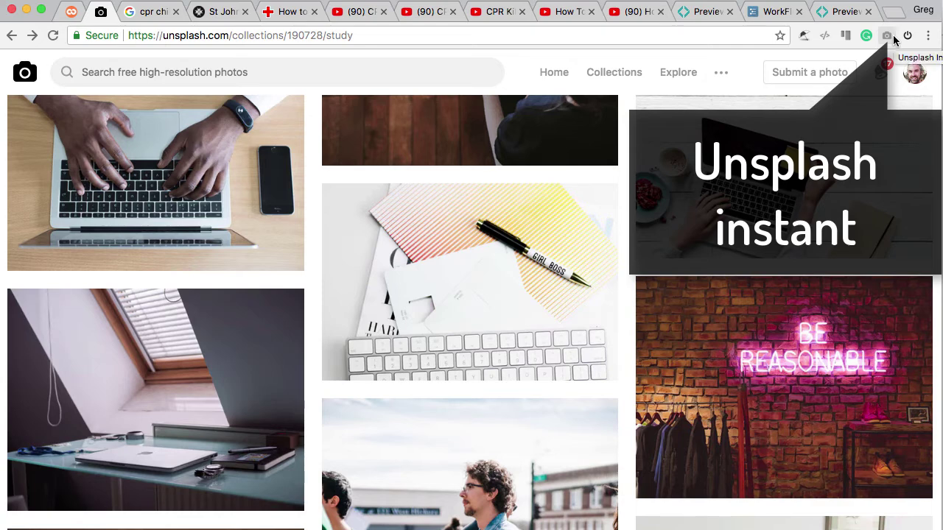
View a series of random Unsplash Instant photos in new browser tabs and open Unsplash from the snowy mountain photo
right_click(893, 35)
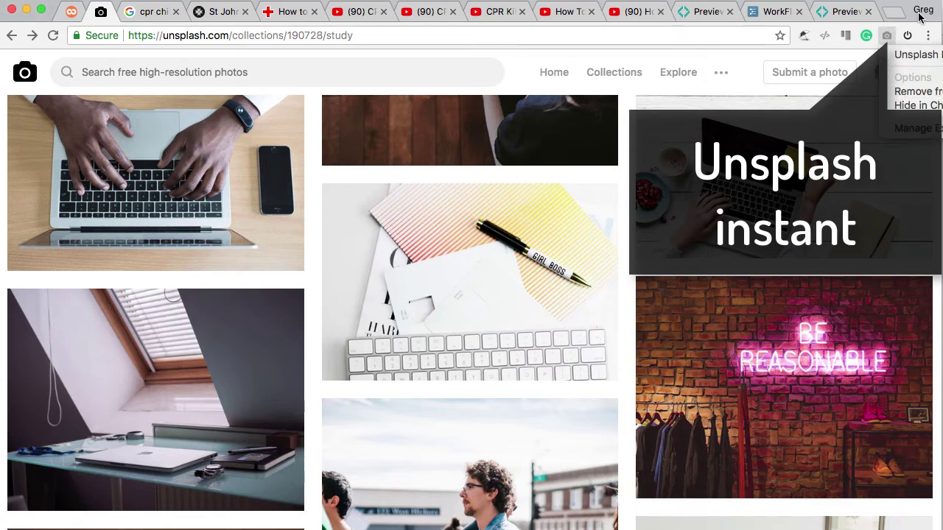
click(909, 18)
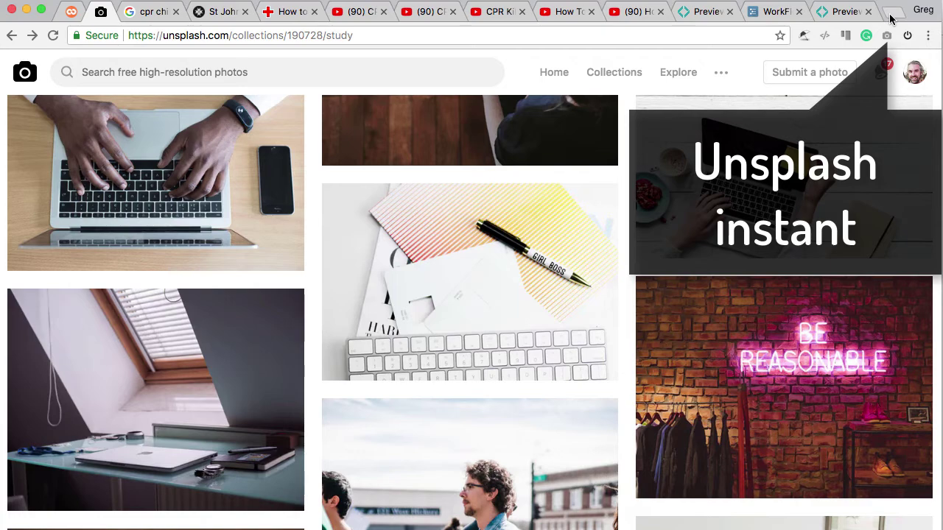
click(890, 17)
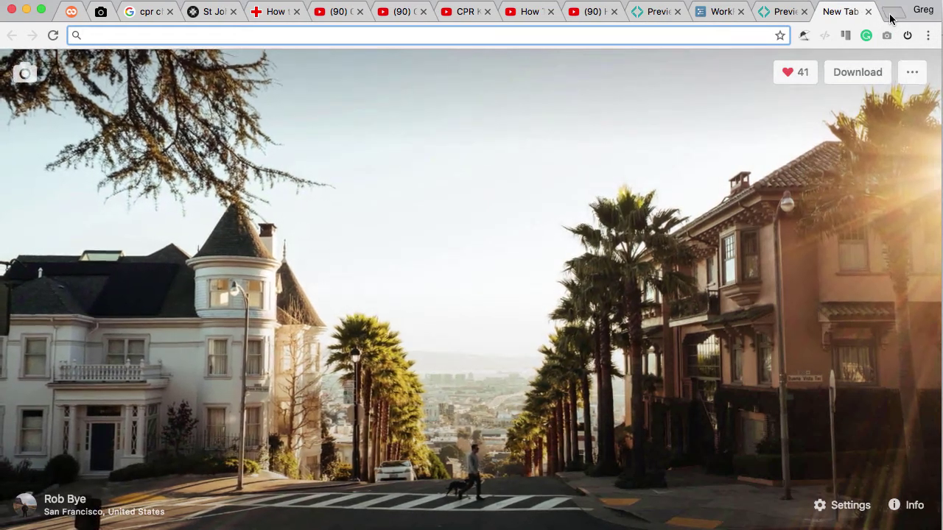
click(890, 18)
click(890, 18)
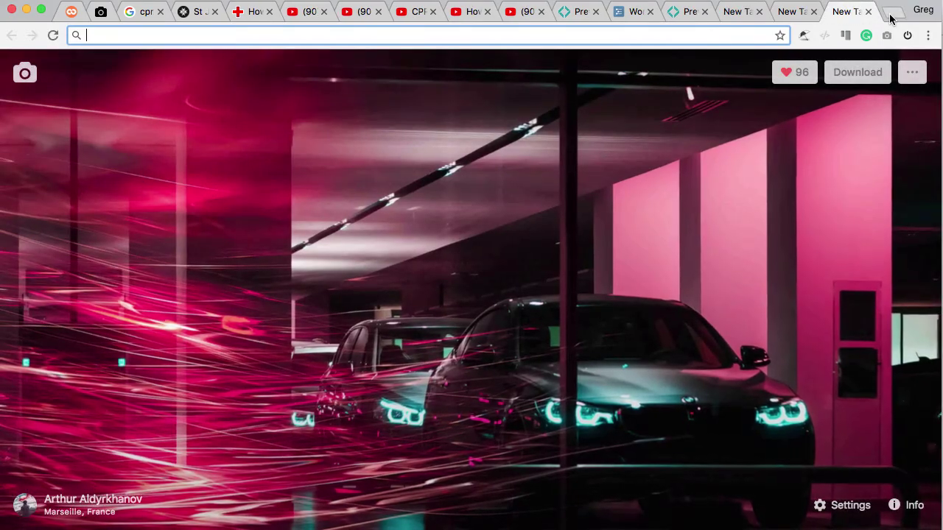
click(889, 17)
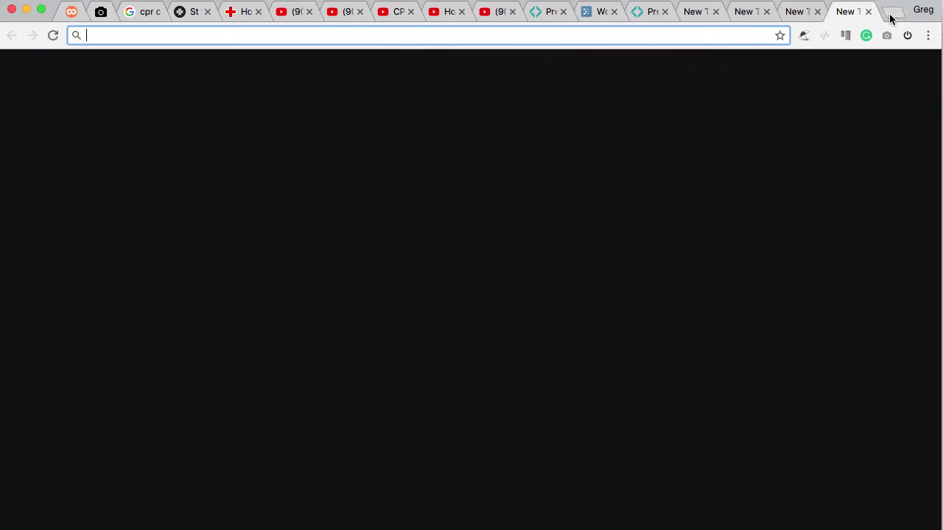
click(890, 18)
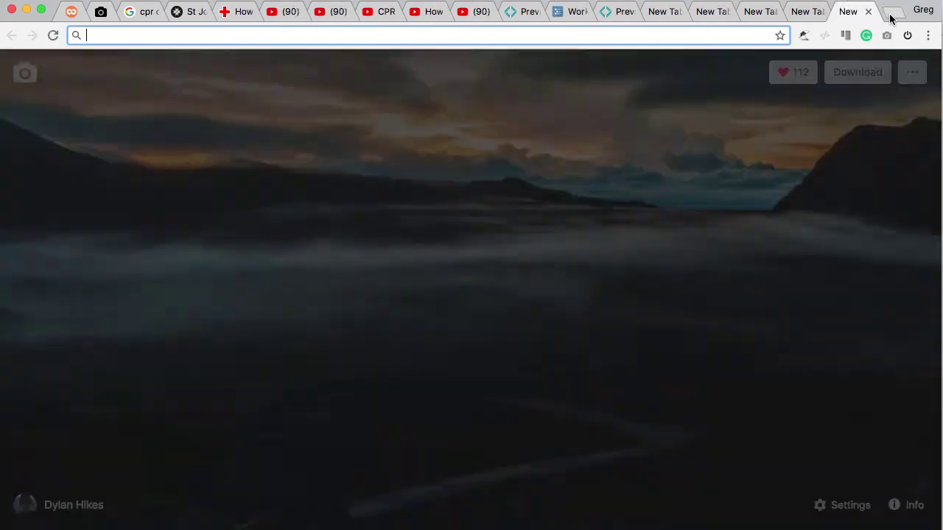
click(889, 18)
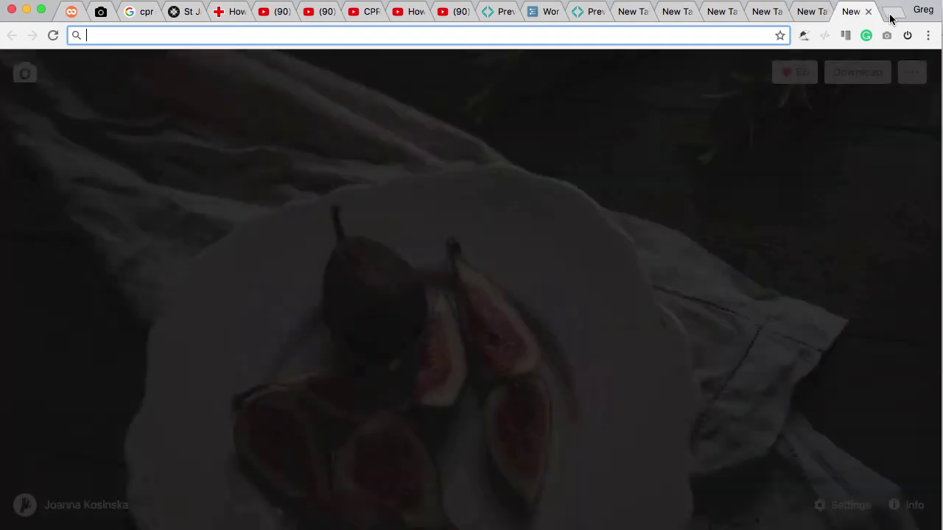
click(890, 18)
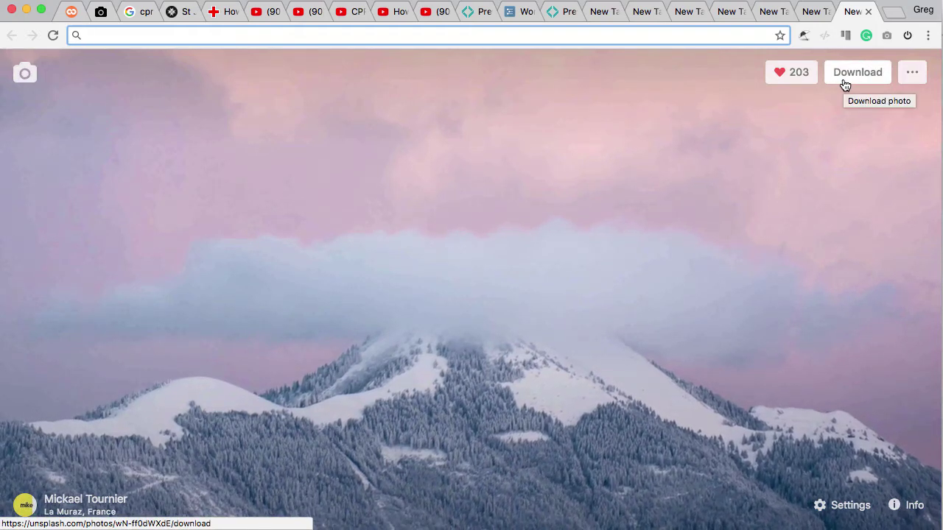
click(22, 76)
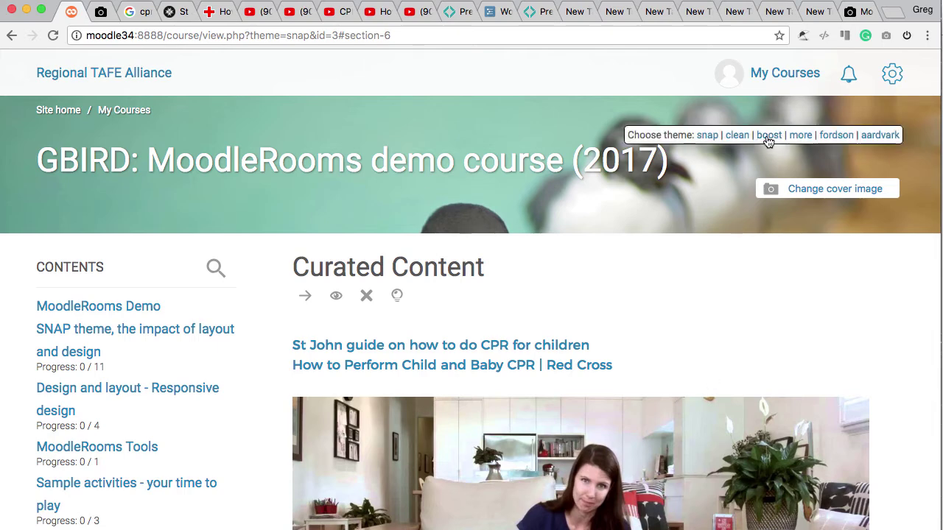
Preview the Moodle course page on the Emmet Re:View device wall and look through the available devices and presets
click(841, 40)
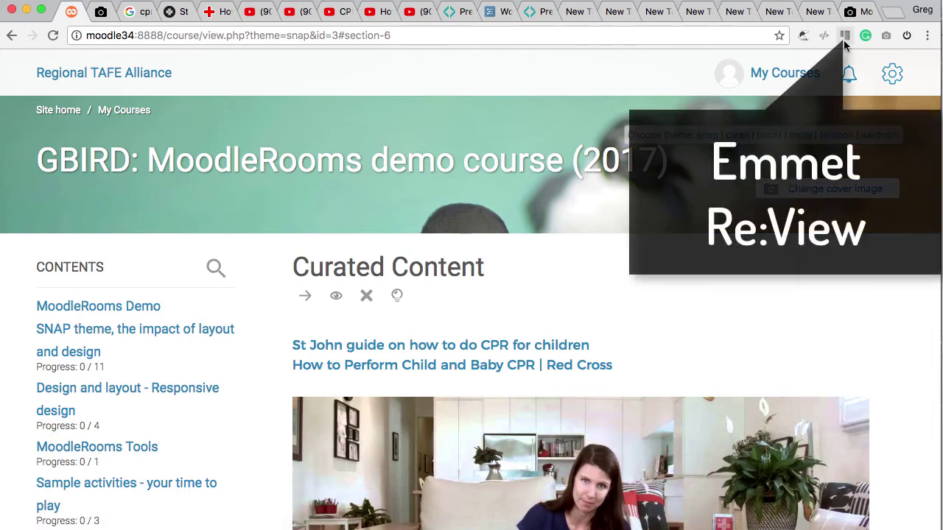
click(844, 43)
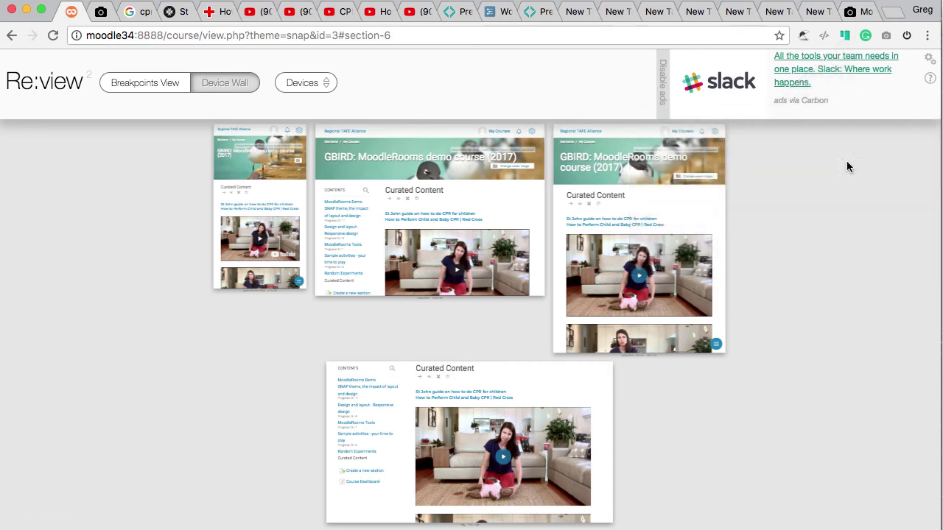
click(313, 86)
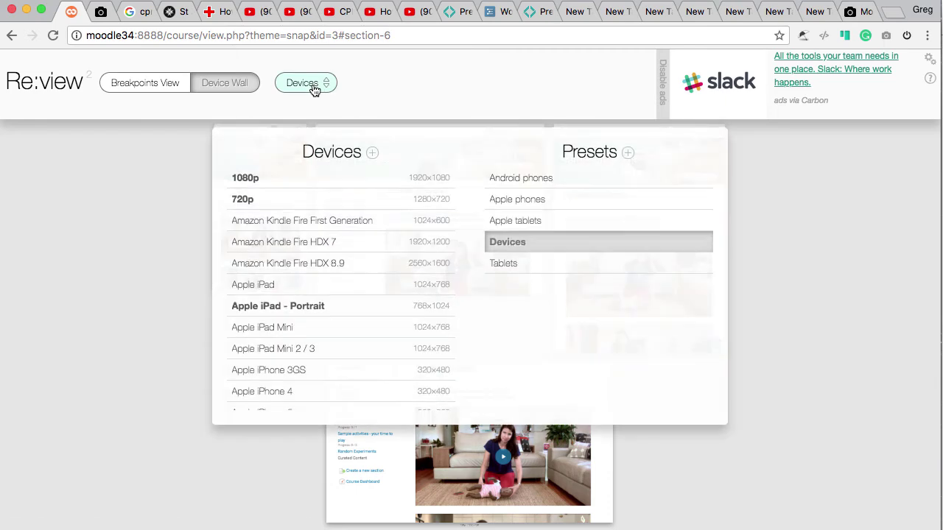
click(68, 306)
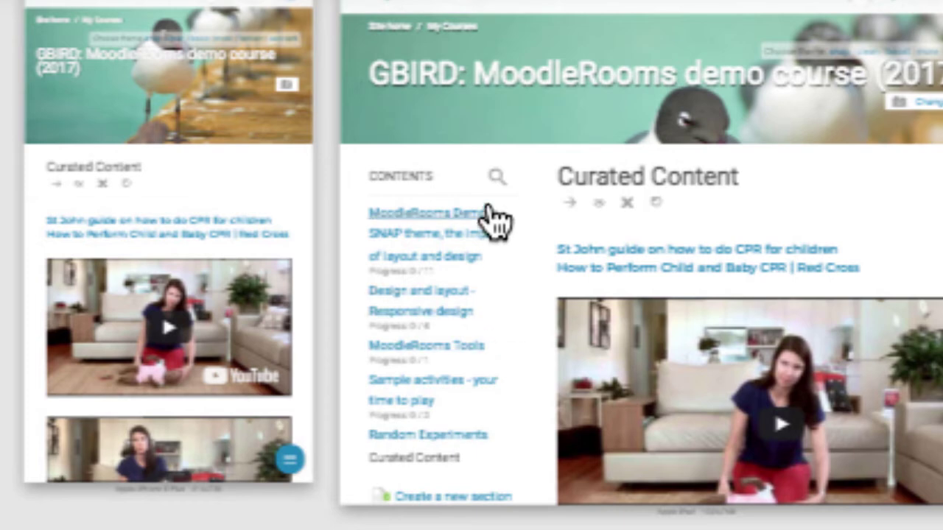
Show and hide the course contents menu in the phone preview, and return to the normal course page
click(290, 463)
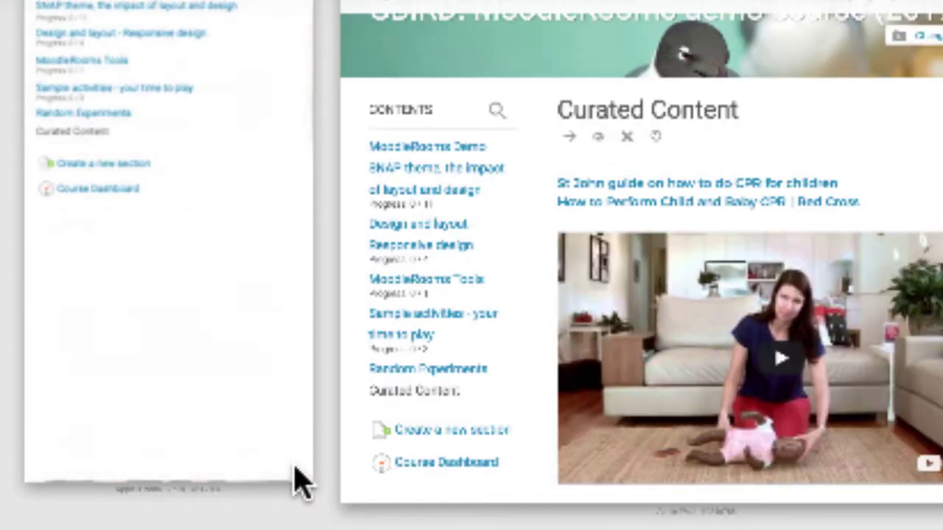
click(300, 15)
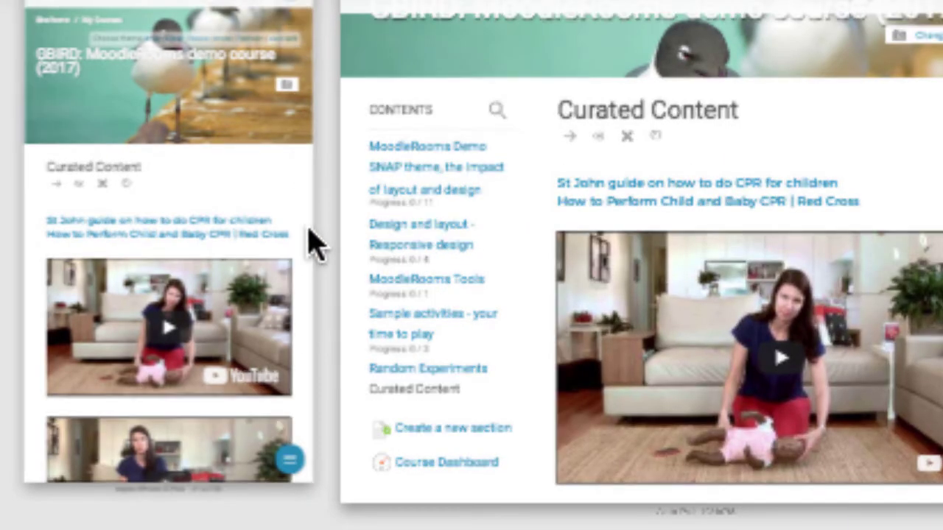
key(super+r)
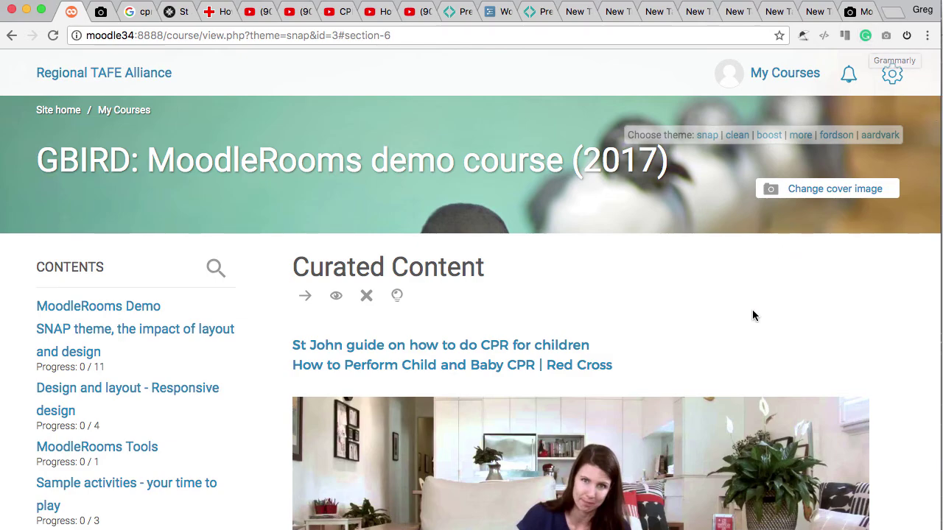
Open the Curated Content section for editing
scroll(752, 310, down, 5)
scroll(752, 315, down, 15)
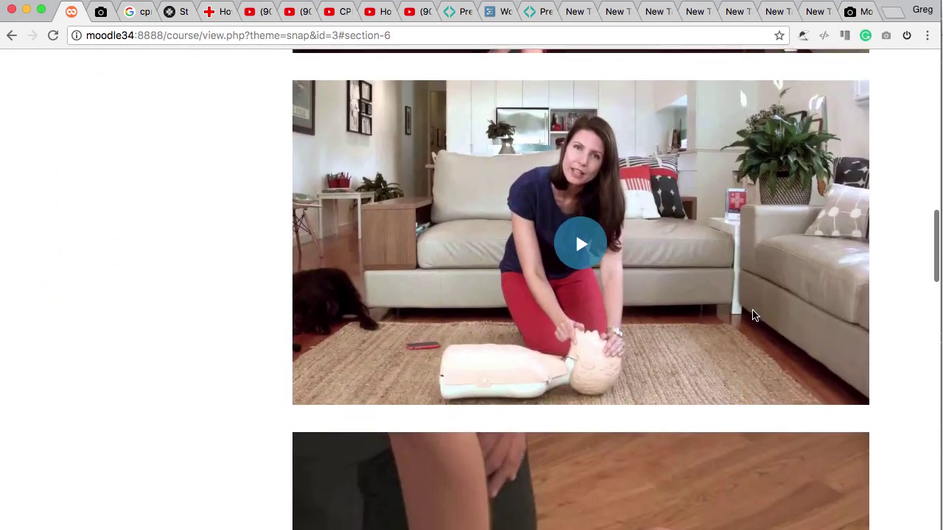
scroll(753, 316, down, 3)
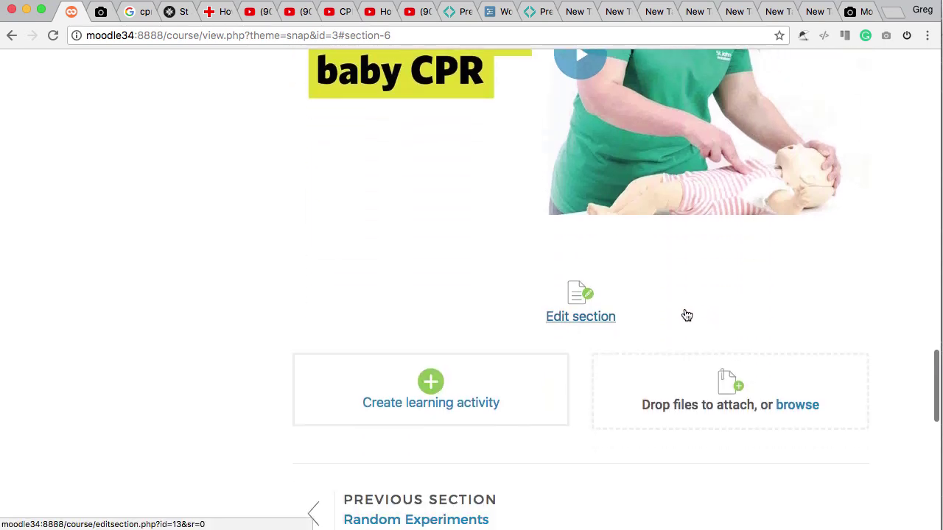
click(575, 324)
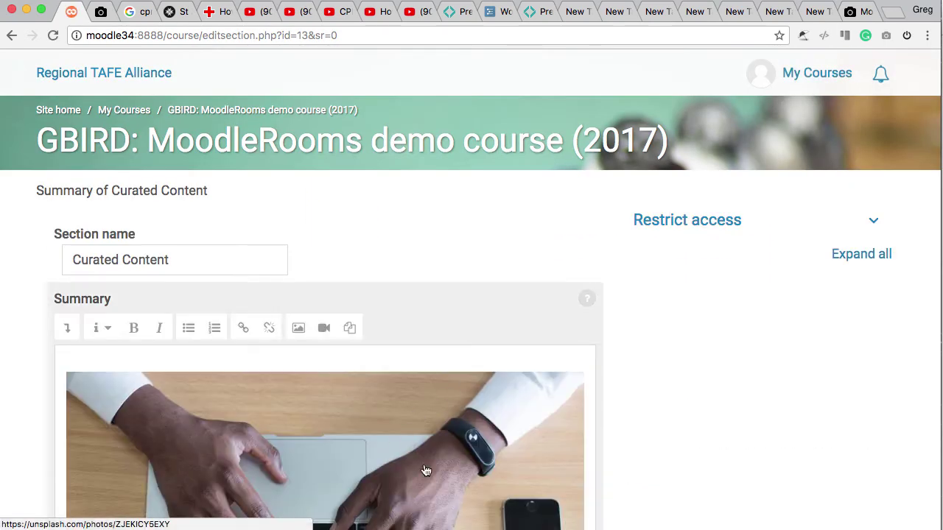
Add the line "The qick brown fax jumped over the lazy dog" below the list of links in the section summary
scroll(453, 469, down, 5)
scroll(450, 467, down, 10)
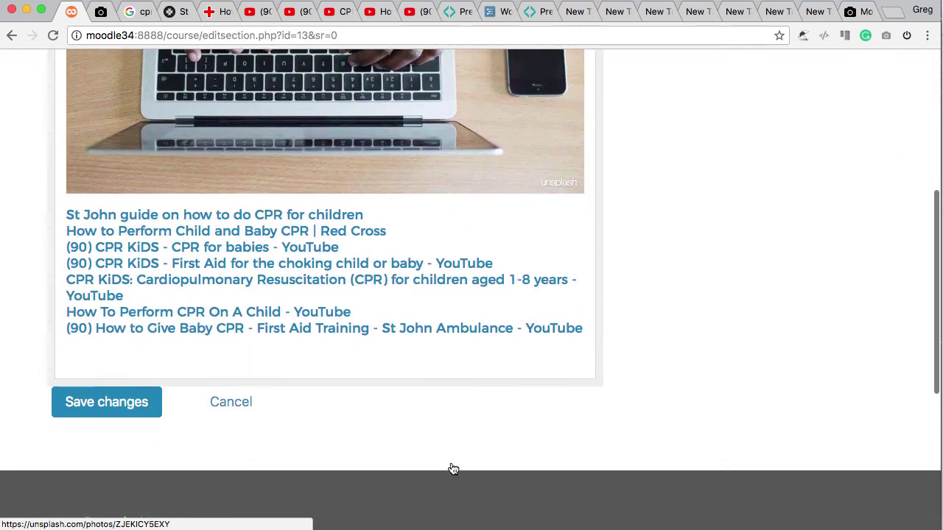
click(242, 320)
key(Return)
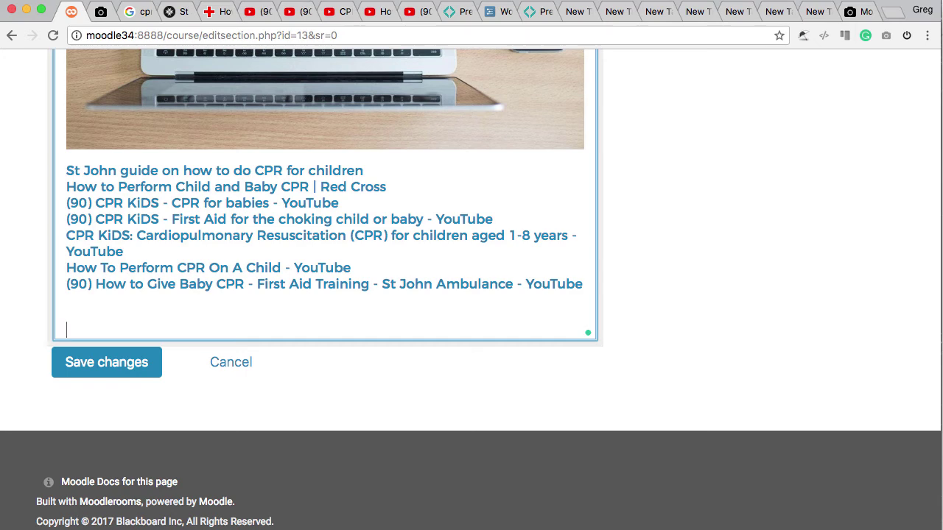
key(Return)
text(The qick )
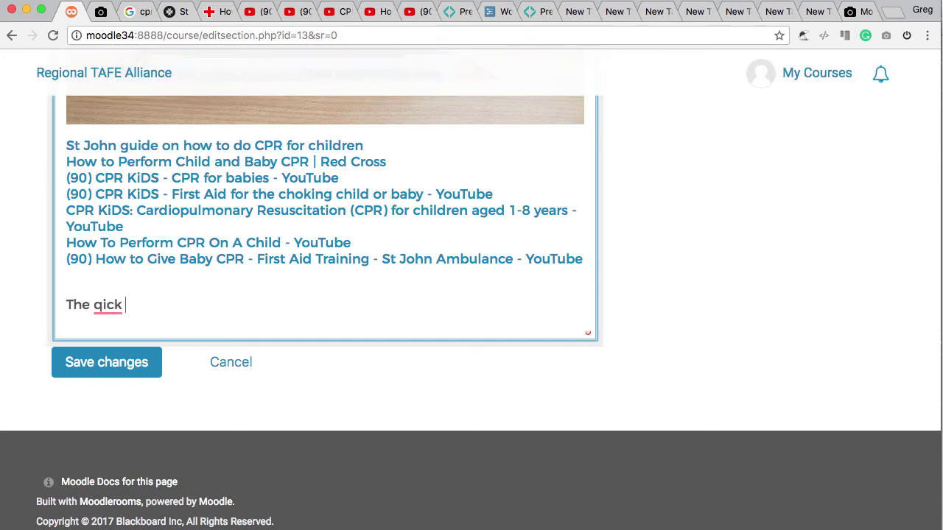
text(brown fax jumped over the lazy dog)
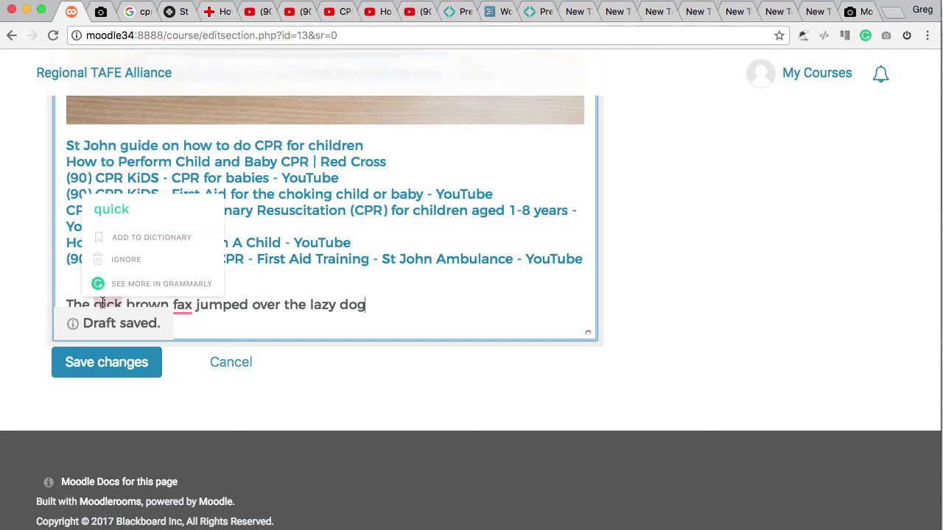
Apply the Grammarly corrections "quick" for "qick" and "fox" for "fax", and save the section changes
mouse_move(103, 304)
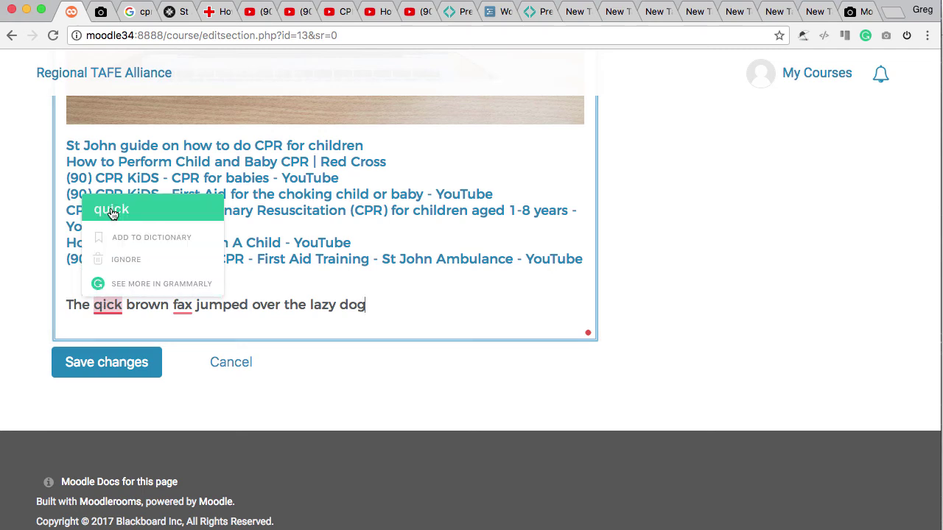
click(112, 211)
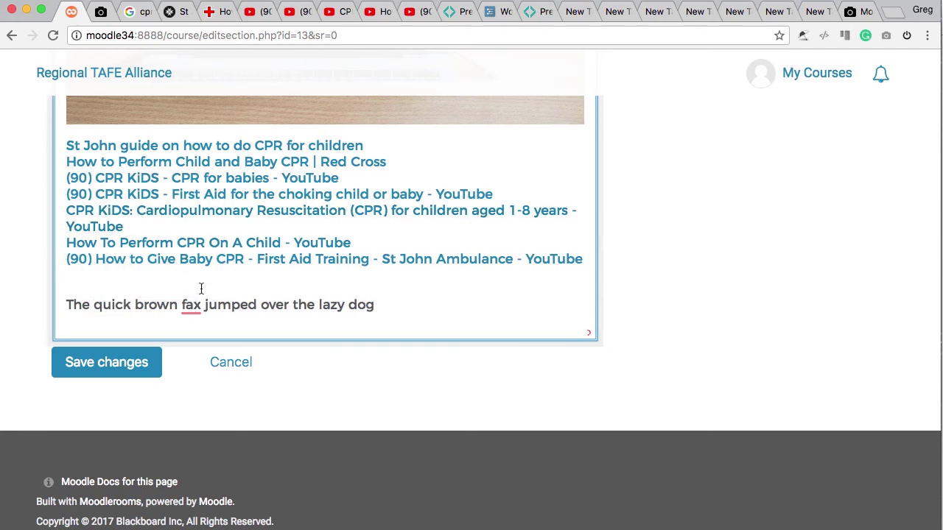
mouse_move(194, 302)
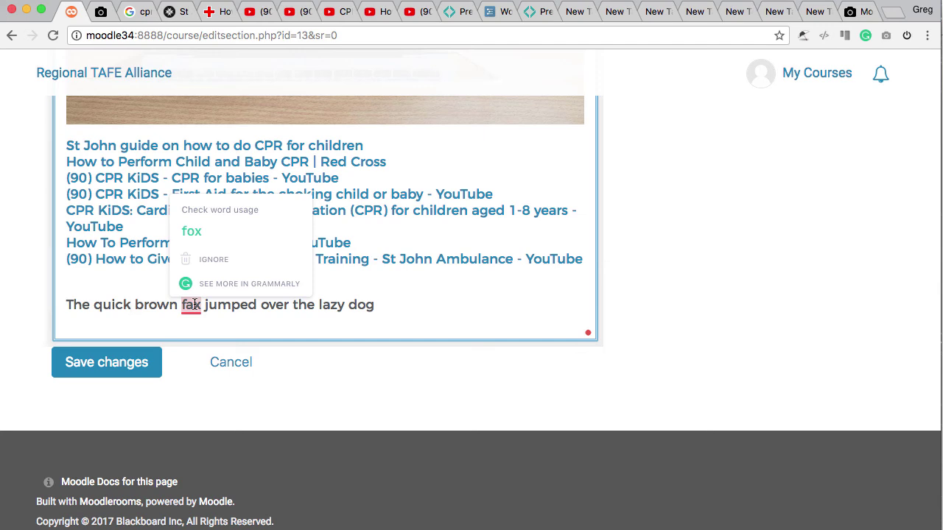
click(192, 232)
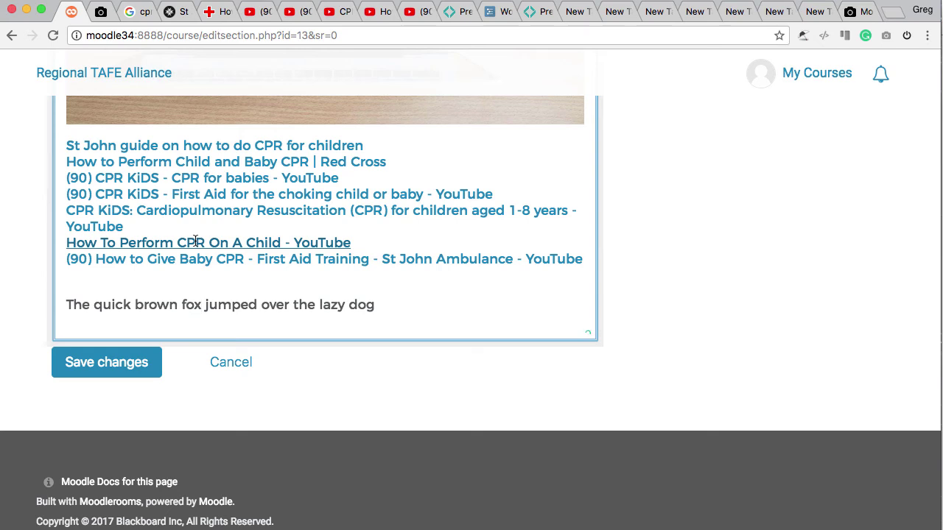
click(134, 368)
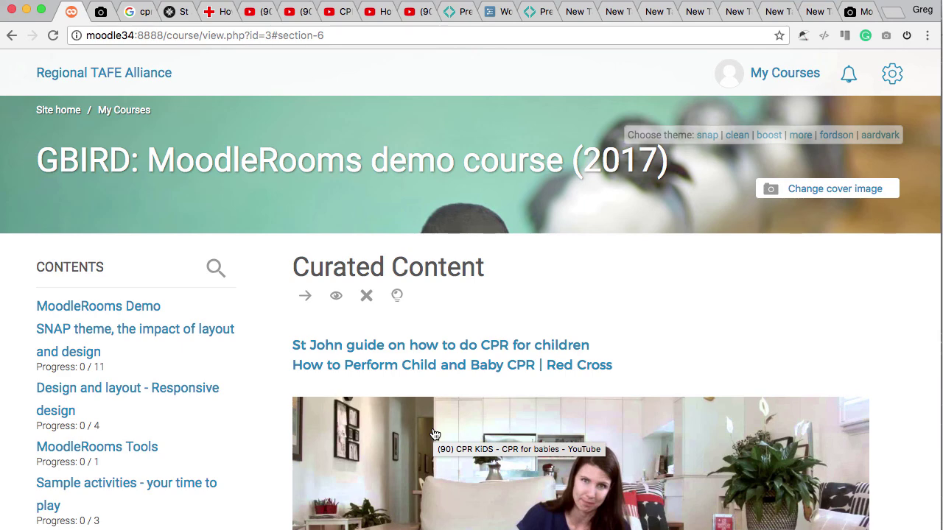
scroll(435, 435, down, 5)
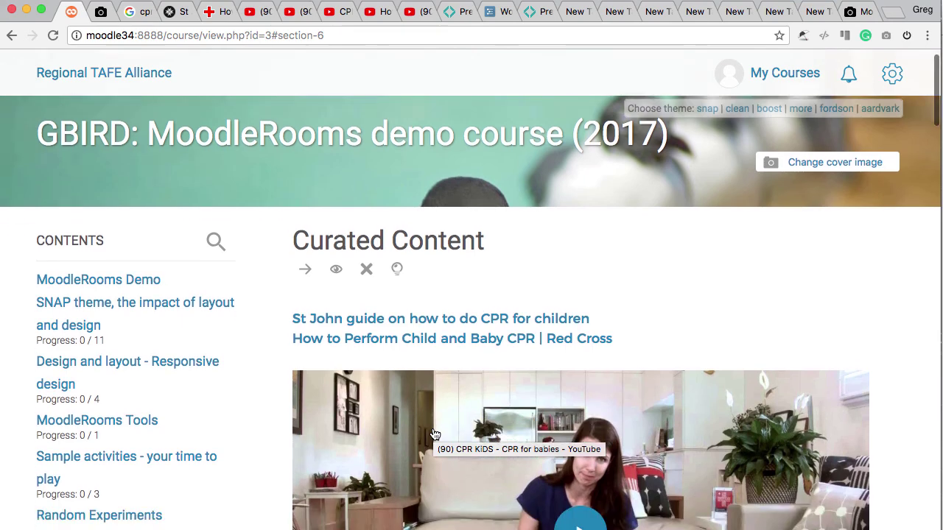